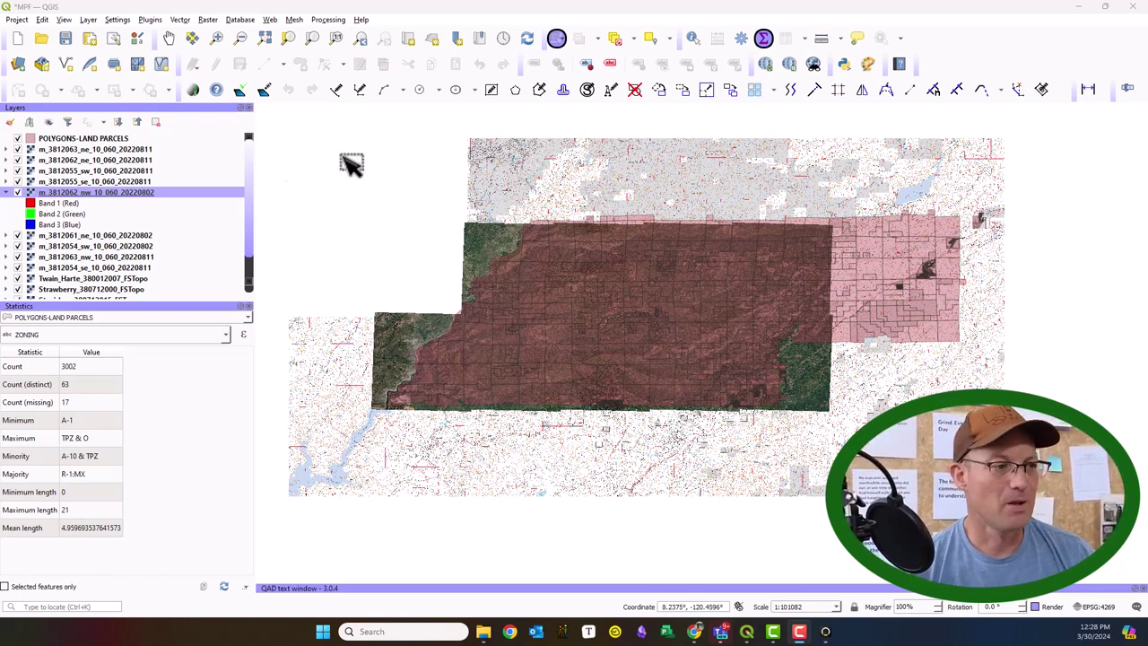
Step: Select the NAIP imagery layers and collapse the band list under m_3812062_nw
scroll(213, 257, down, 3)
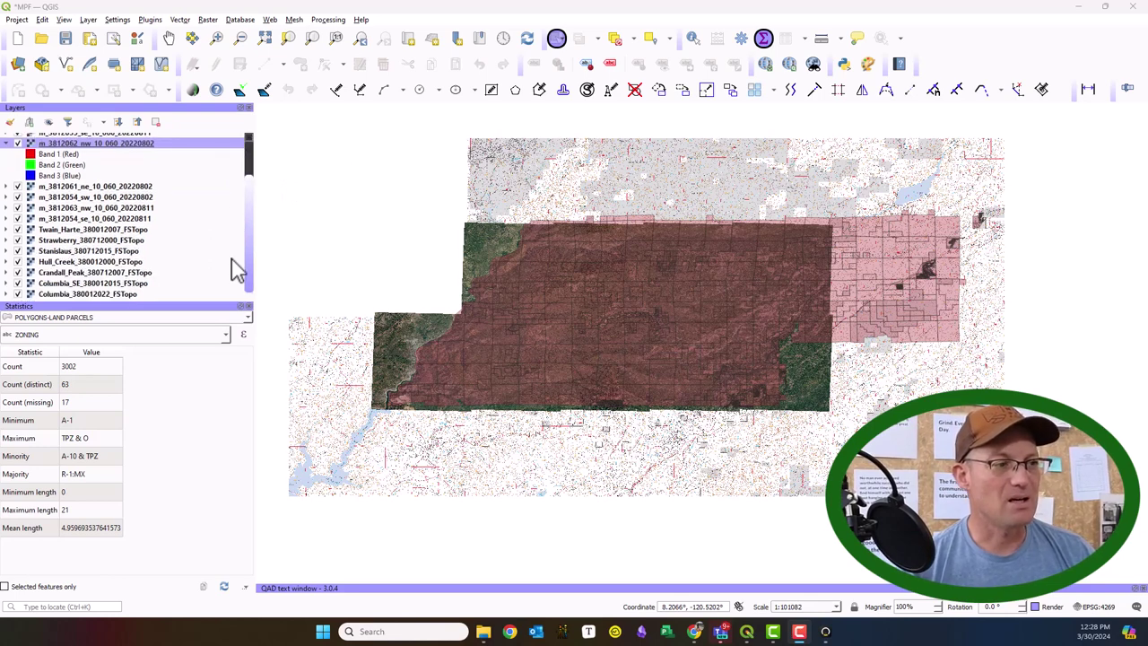
scroll(237, 269, up, 3)
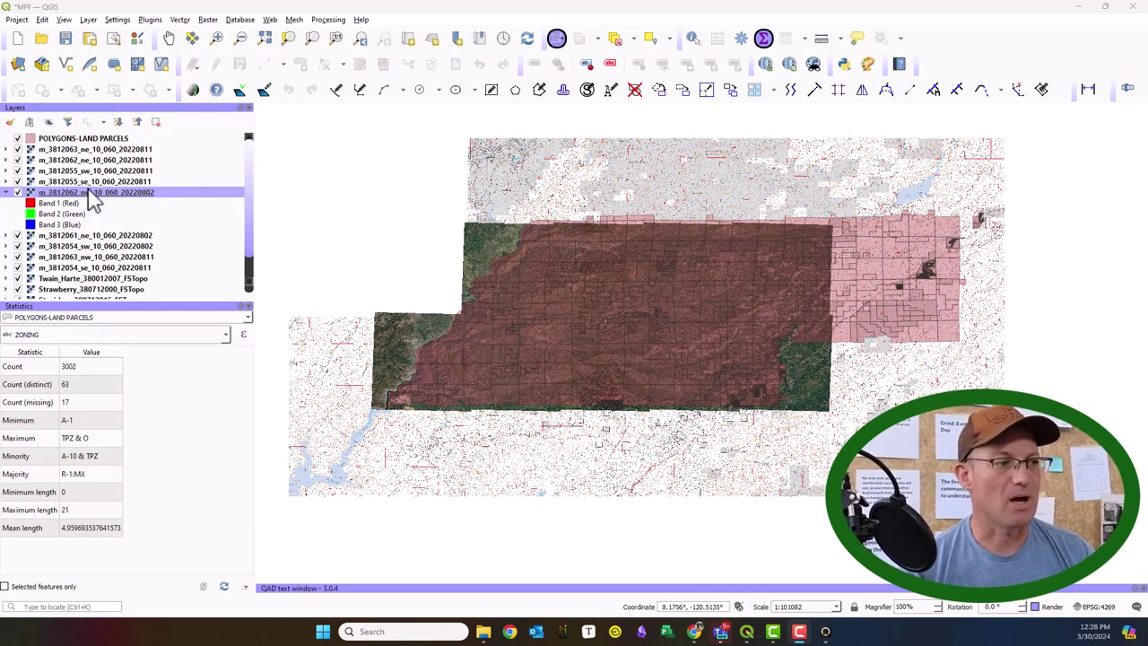
shift+click(98, 150)
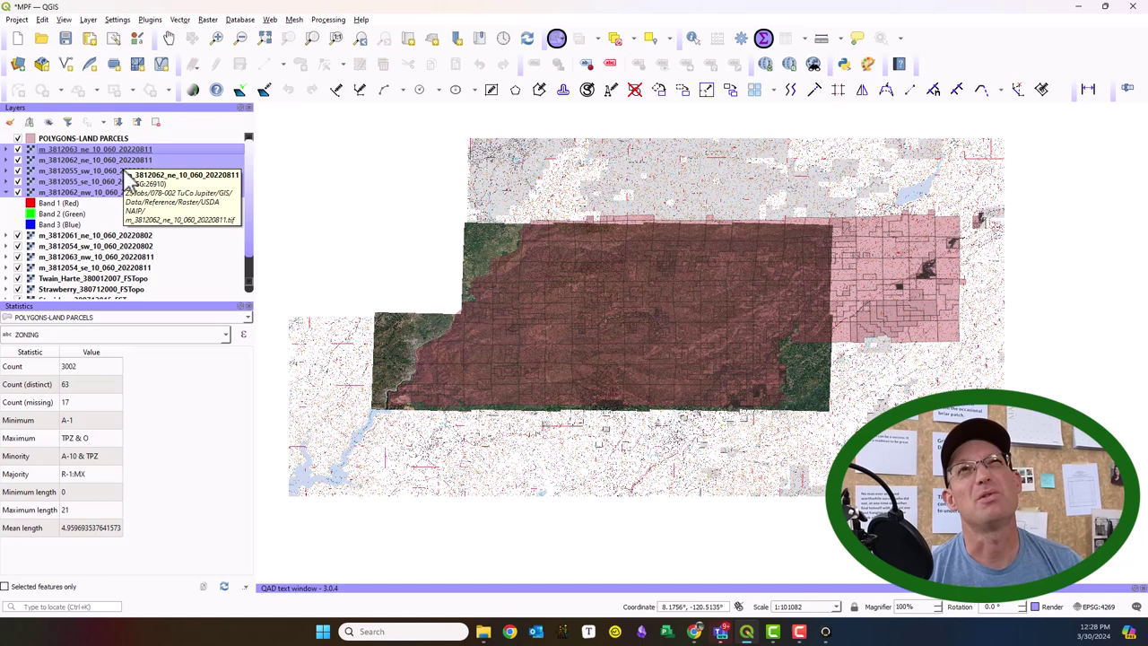
shift+click(117, 182)
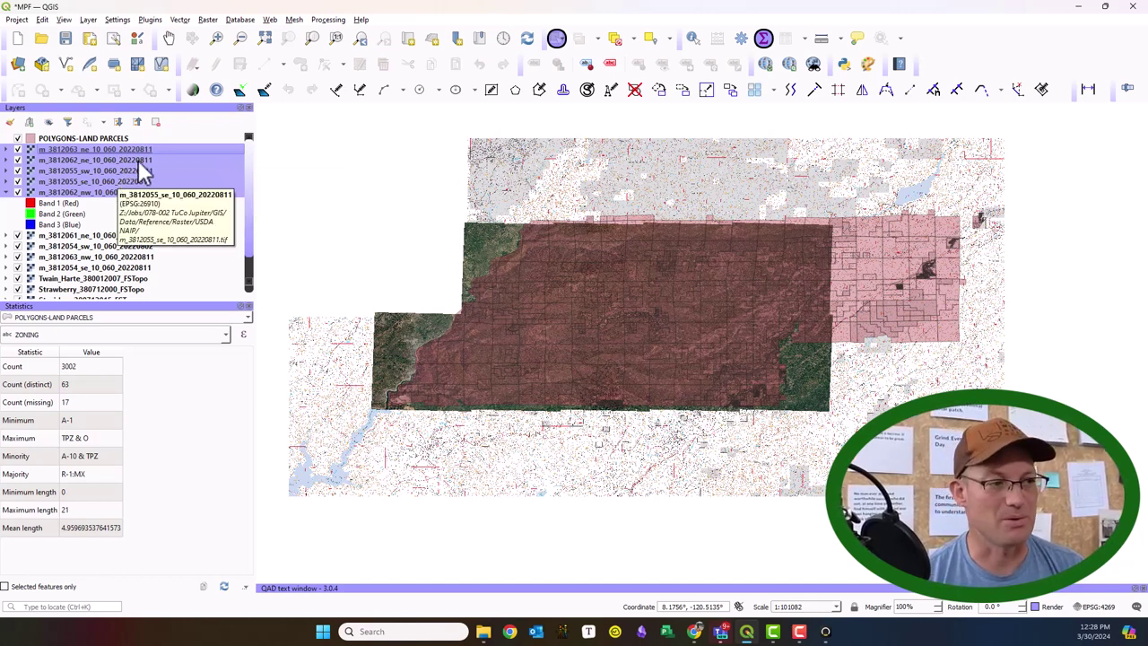
shift+click(133, 192)
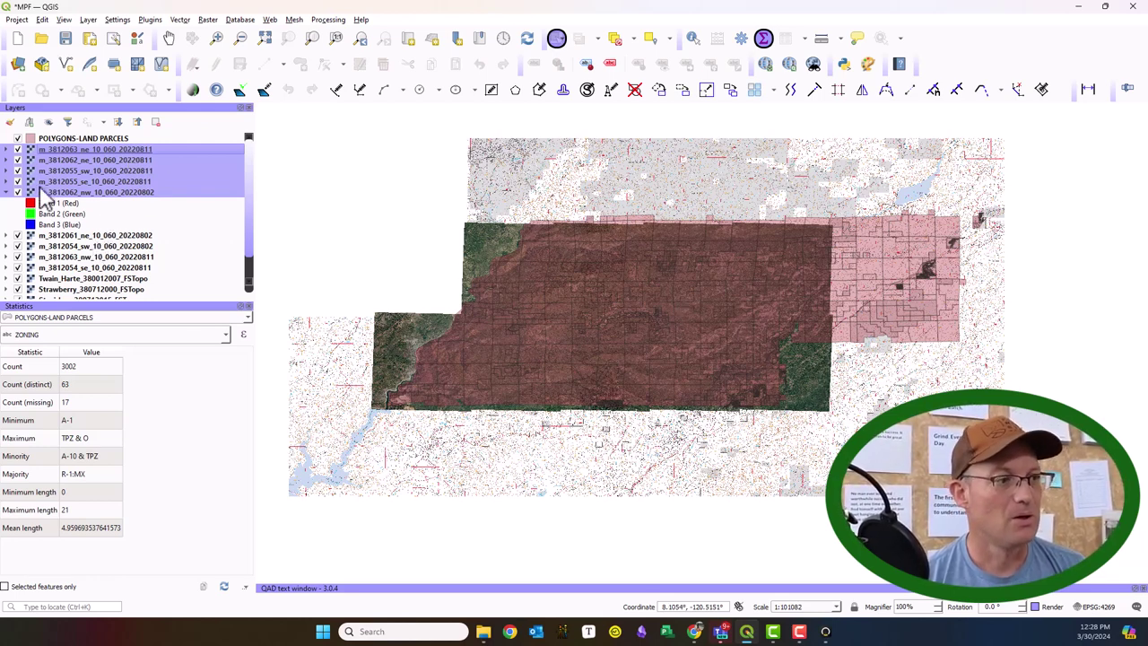
click(7, 192)
Step: Select m_3812061_ne, then Twain_Harte, ending on the POLYGONS-LAND PARCELS layer
click(66, 202)
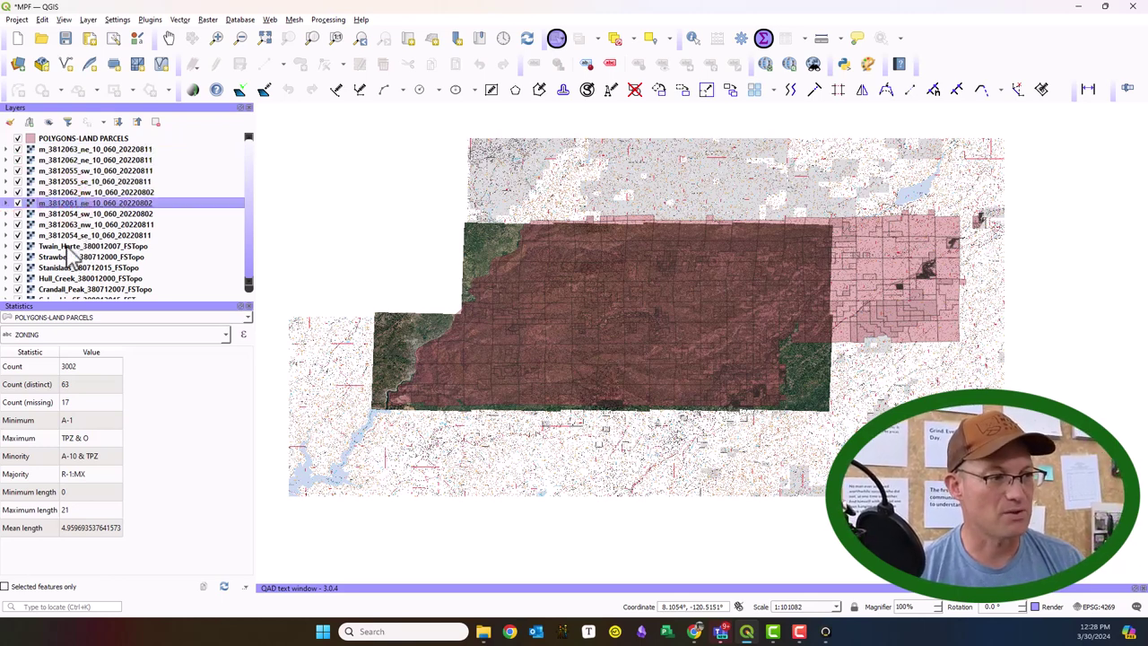
click(66, 246)
scroll(134, 278, down, 1)
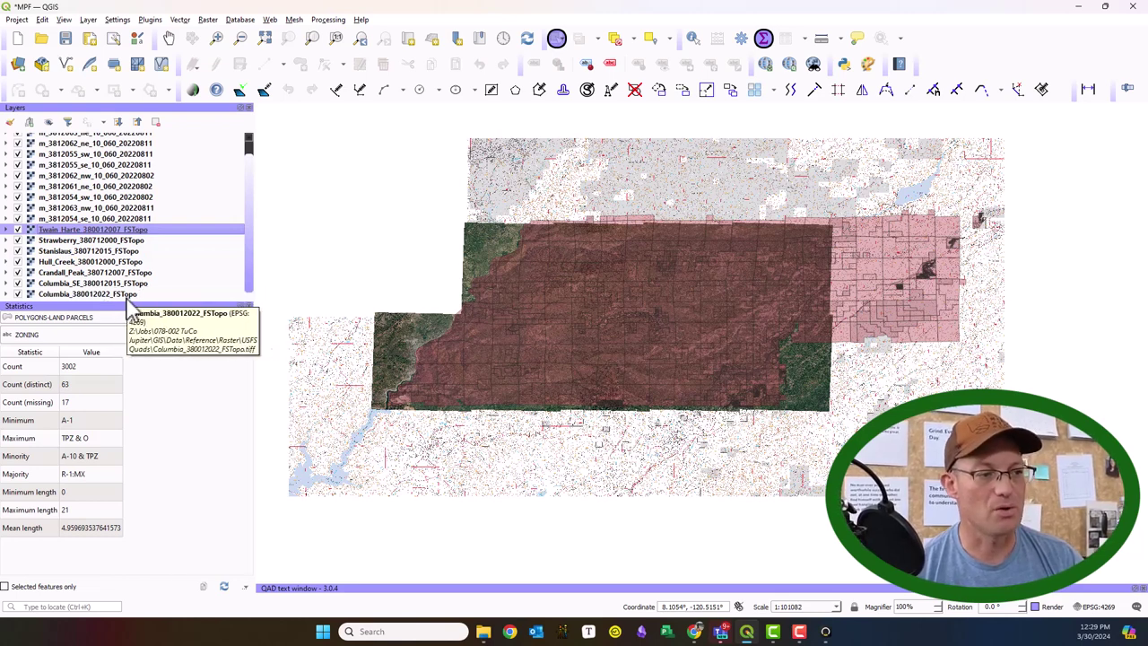
scroll(149, 289, up, 1)
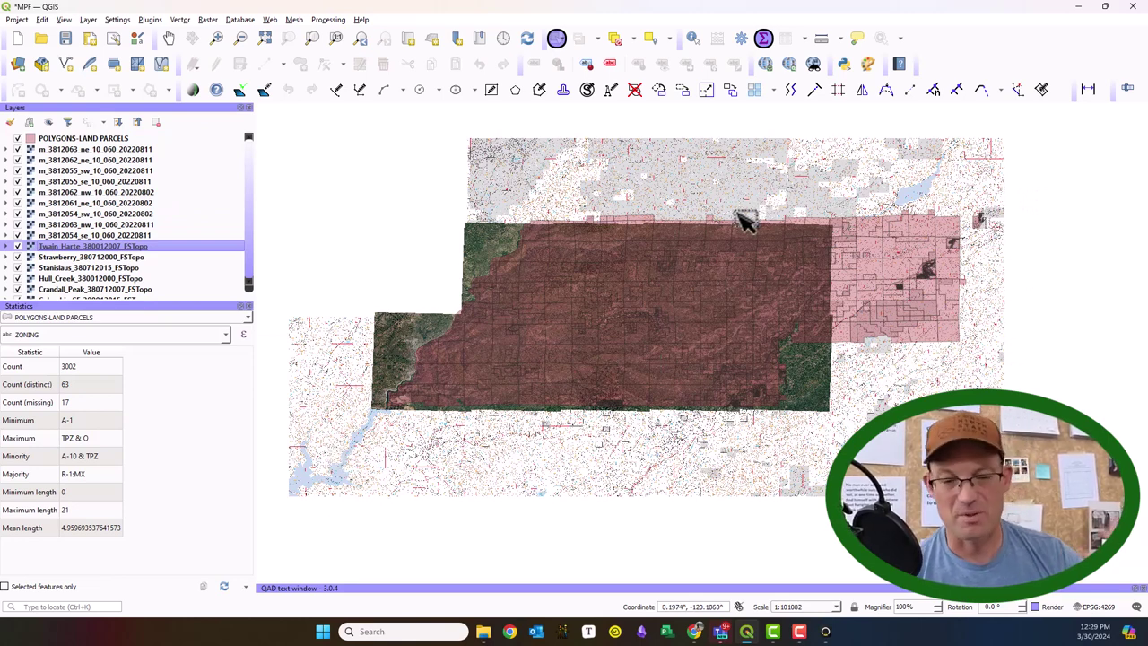
click(58, 138)
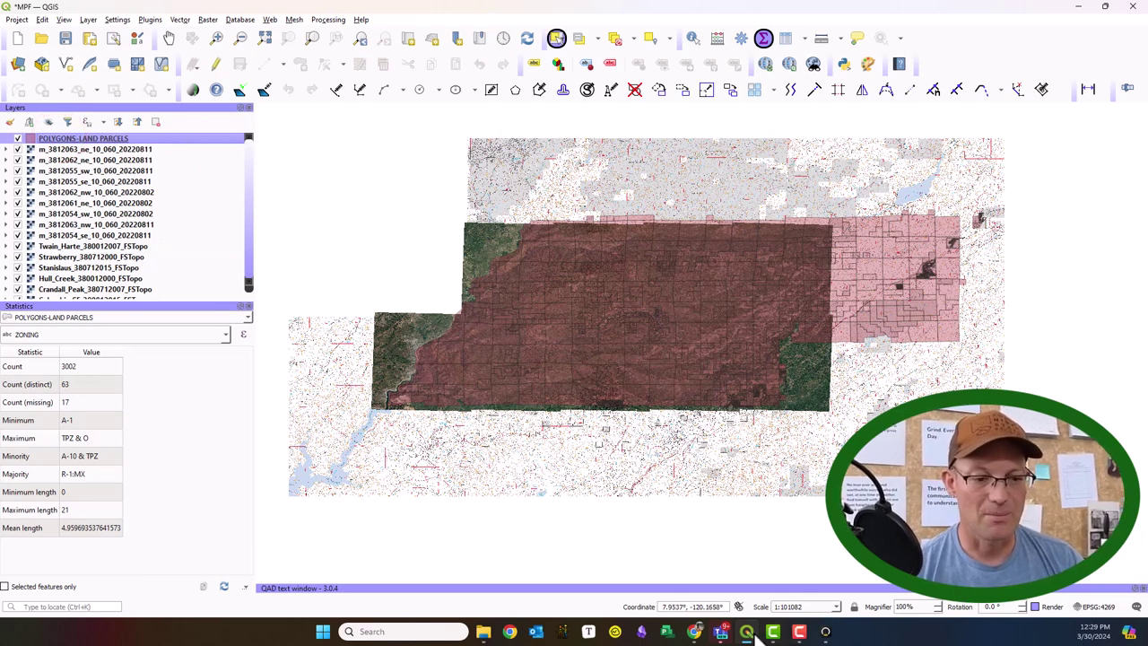
mouse_move(745, 638)
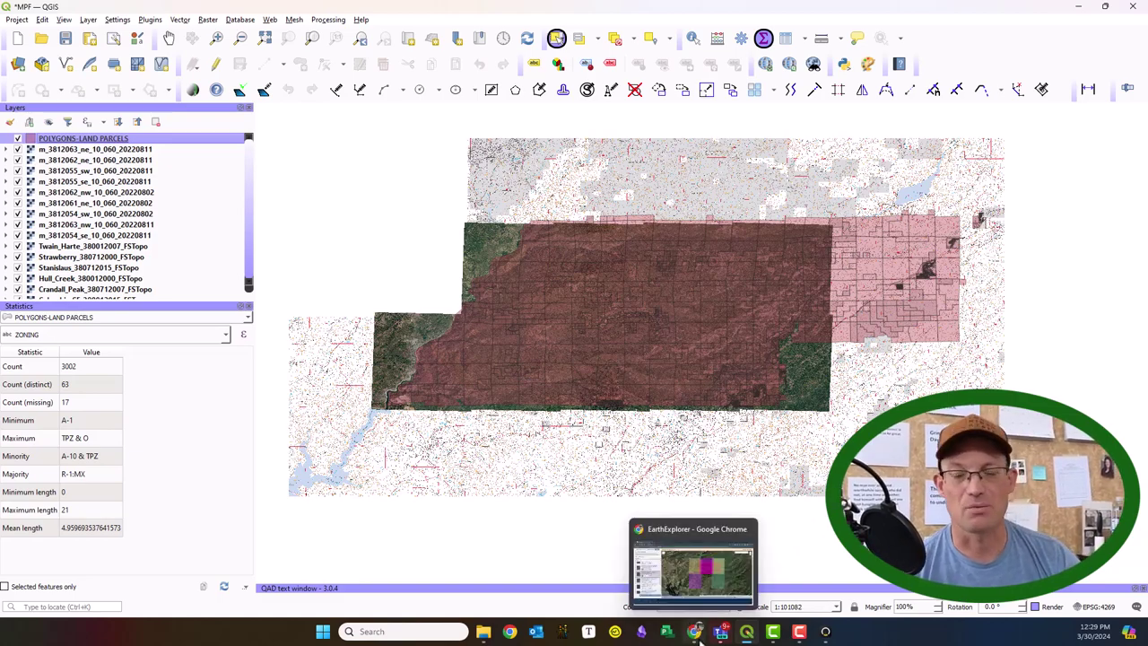
Step: In EarthExplorer, view and close the metadata for the M_3812062_NW NAIP tile
click(697, 637)
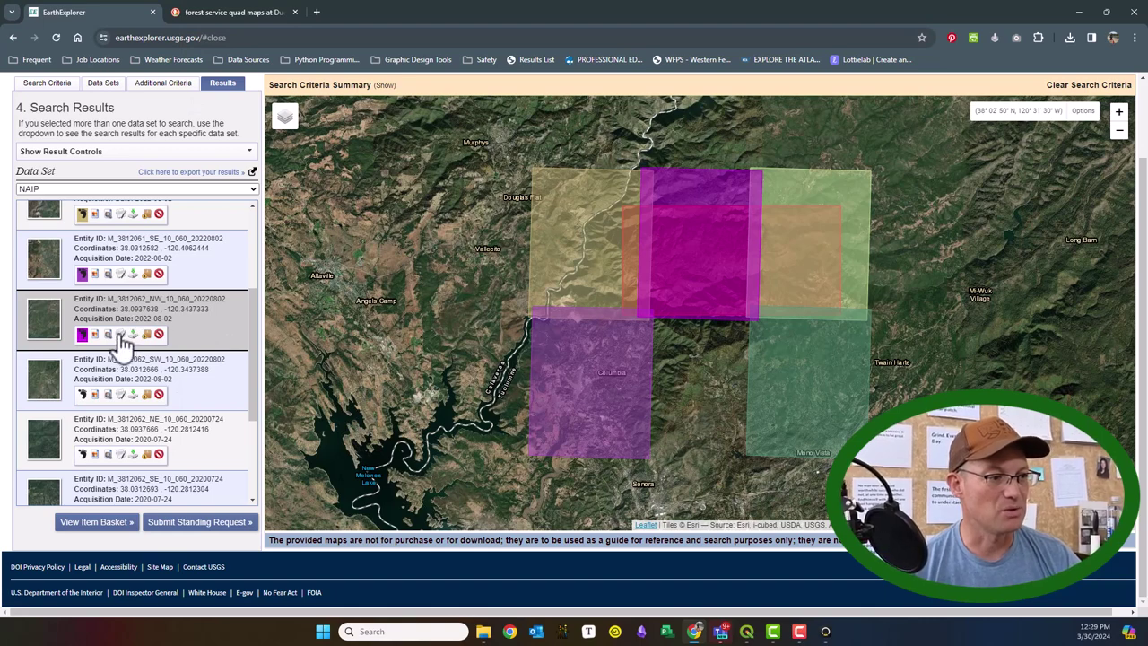
click(117, 334)
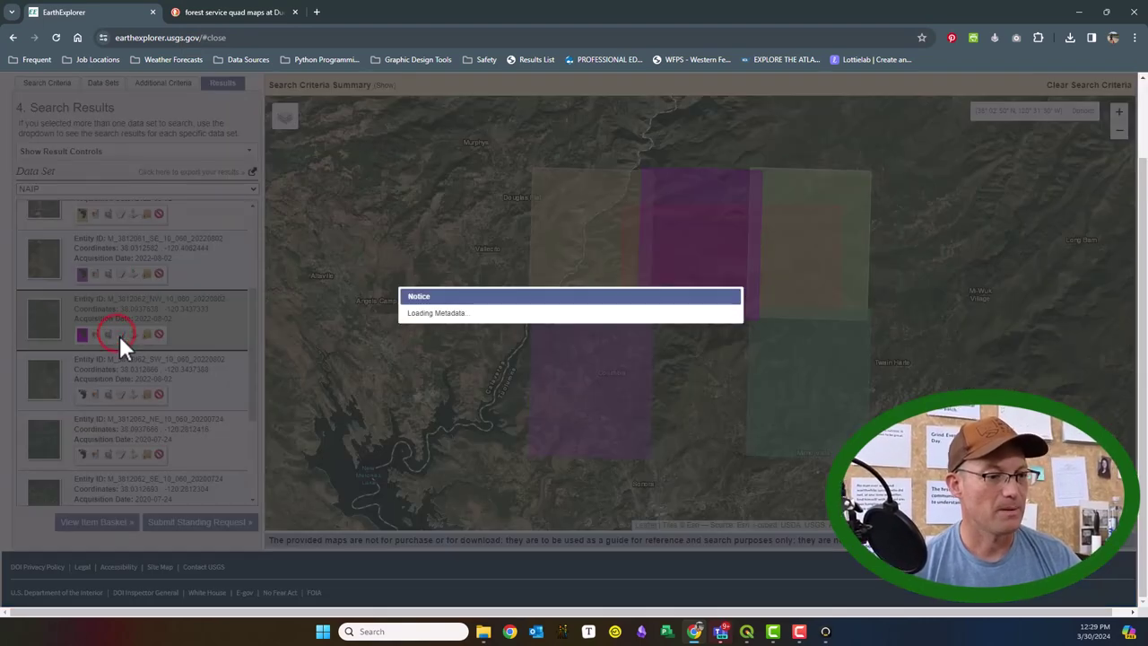
scroll(624, 435, down, 2)
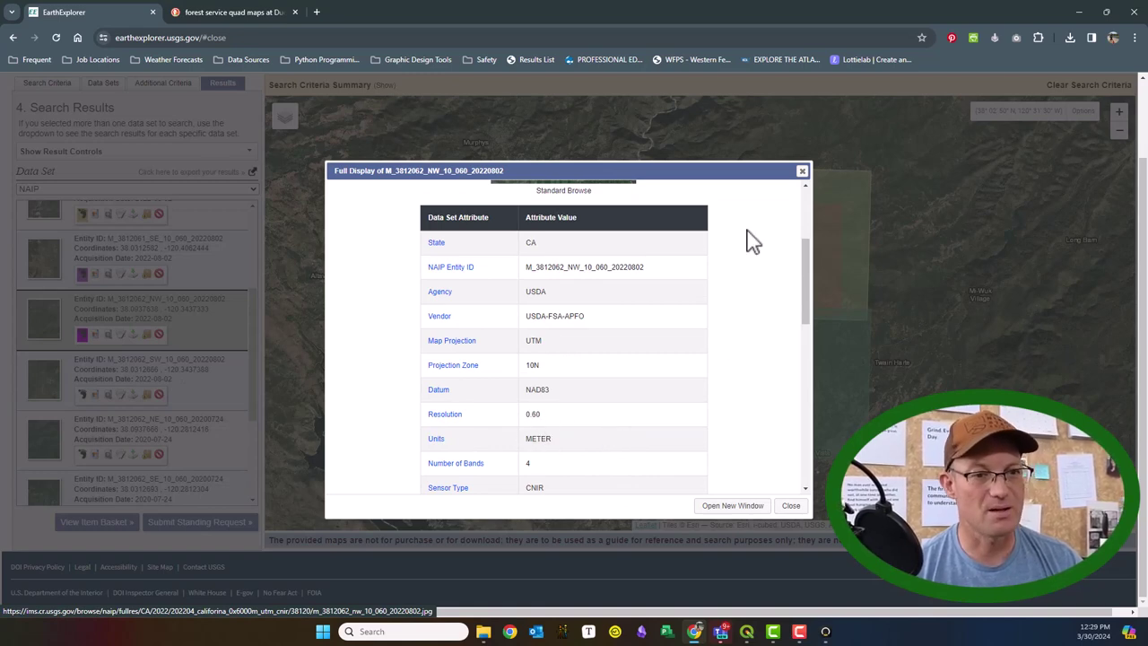
click(802, 171)
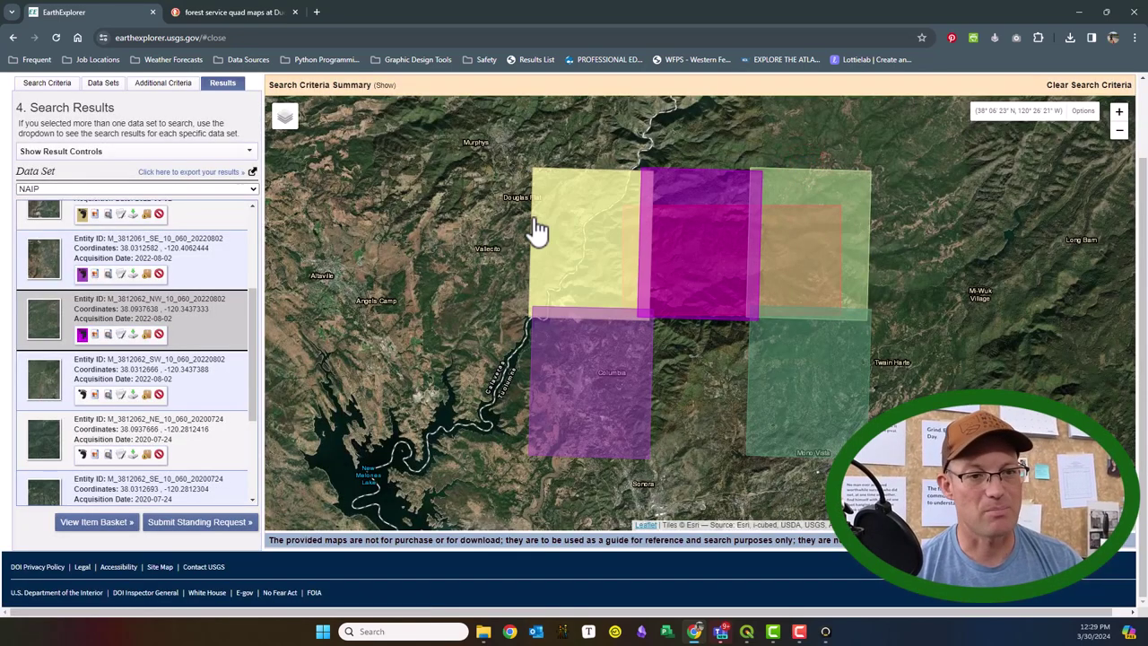
Step: Open the FSTopo Forest Service Topographic Maps page from the search results
click(212, 12)
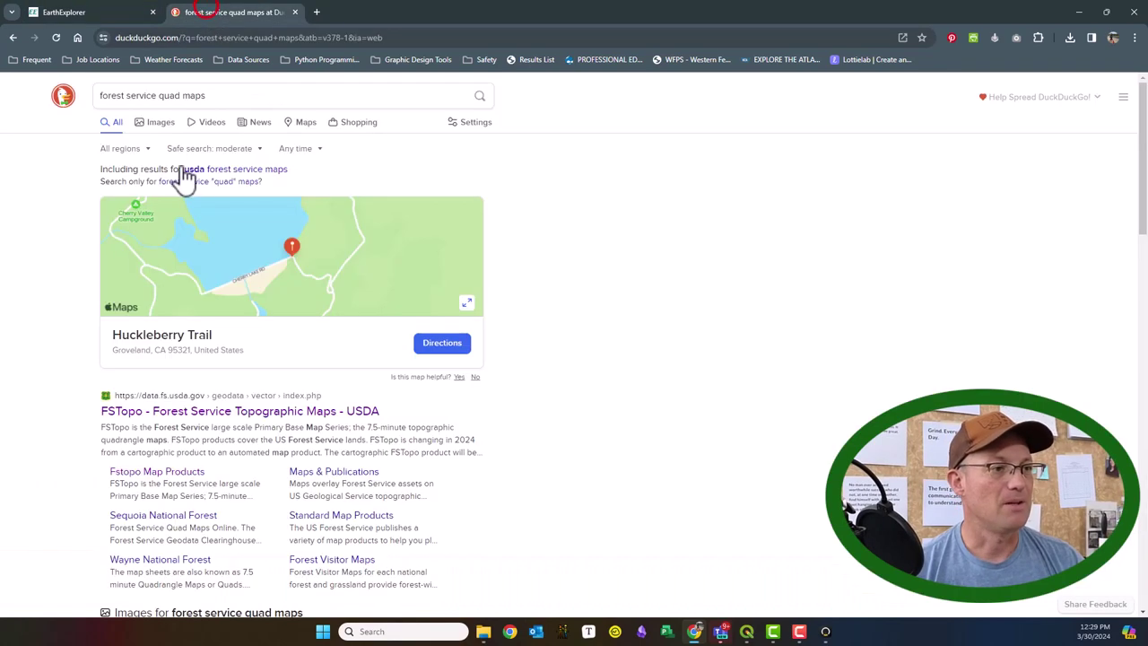
click(212, 410)
scroll(717, 336, down, 2)
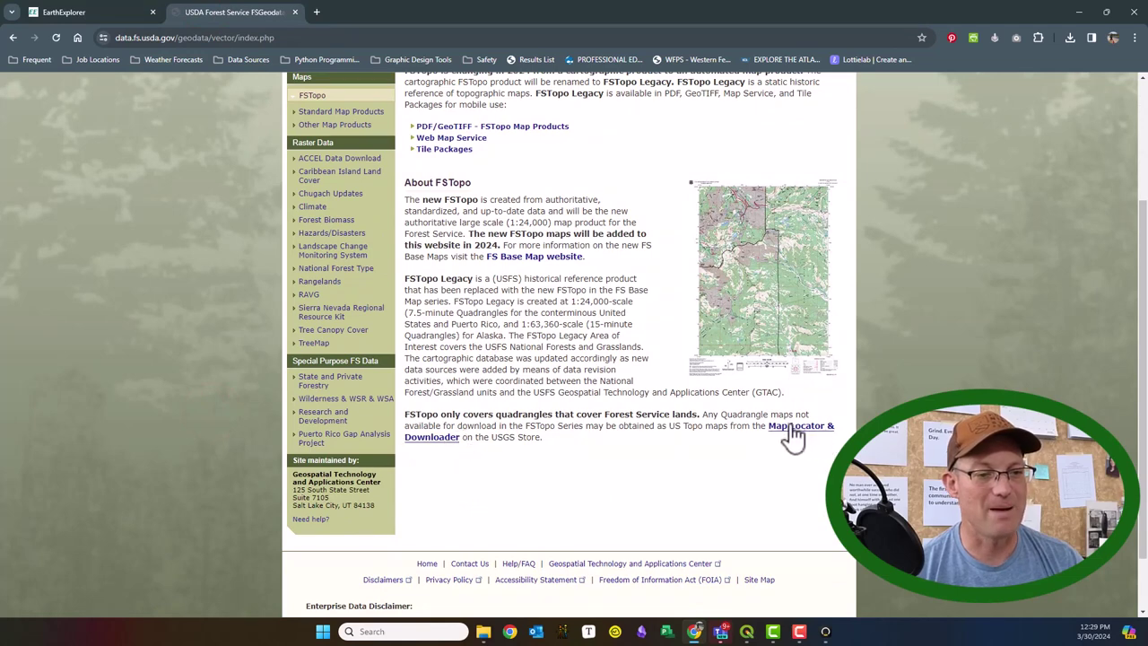
scroll(667, 416, up, 1)
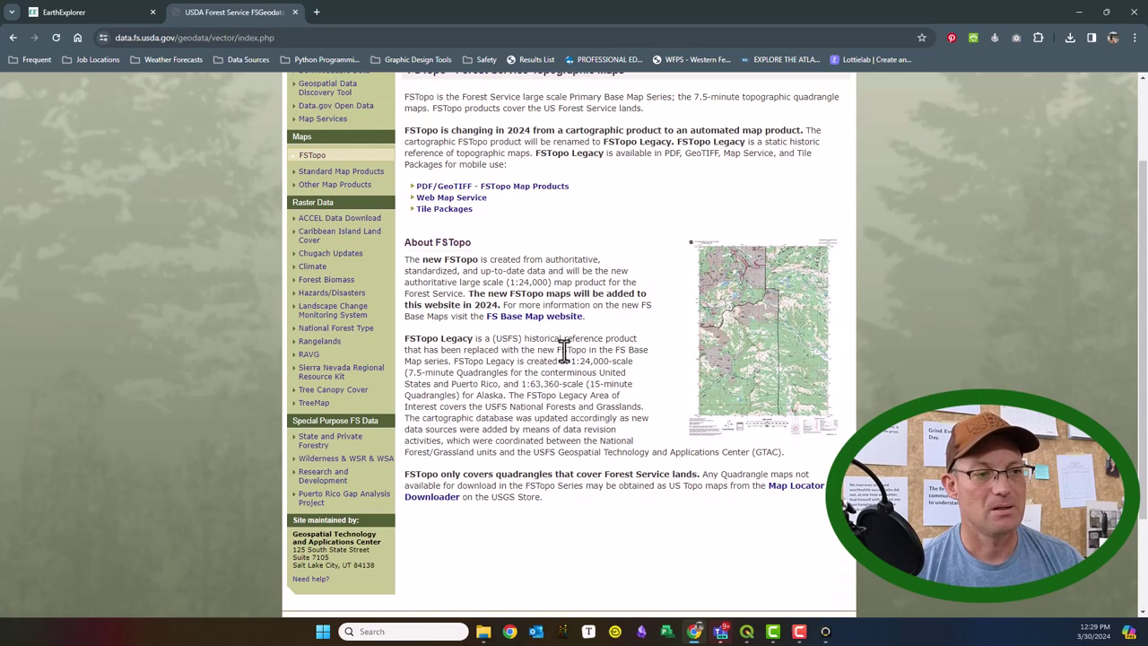
Step: Open and close the FS Base Map site and the USGS Store map locator
click(550, 319)
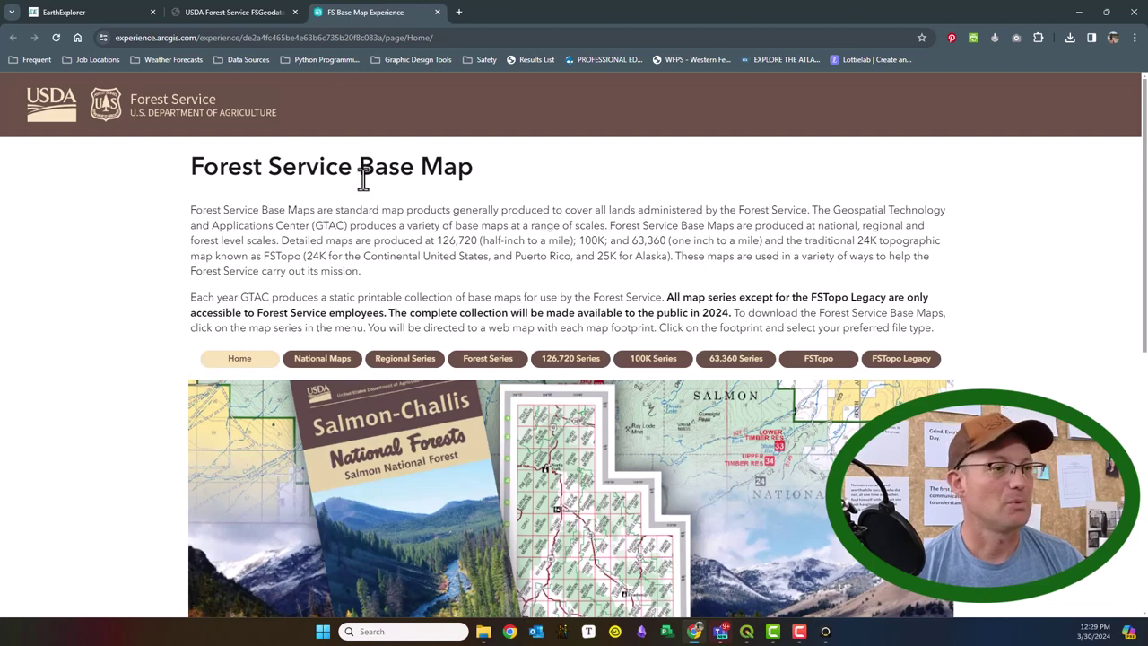
click(437, 12)
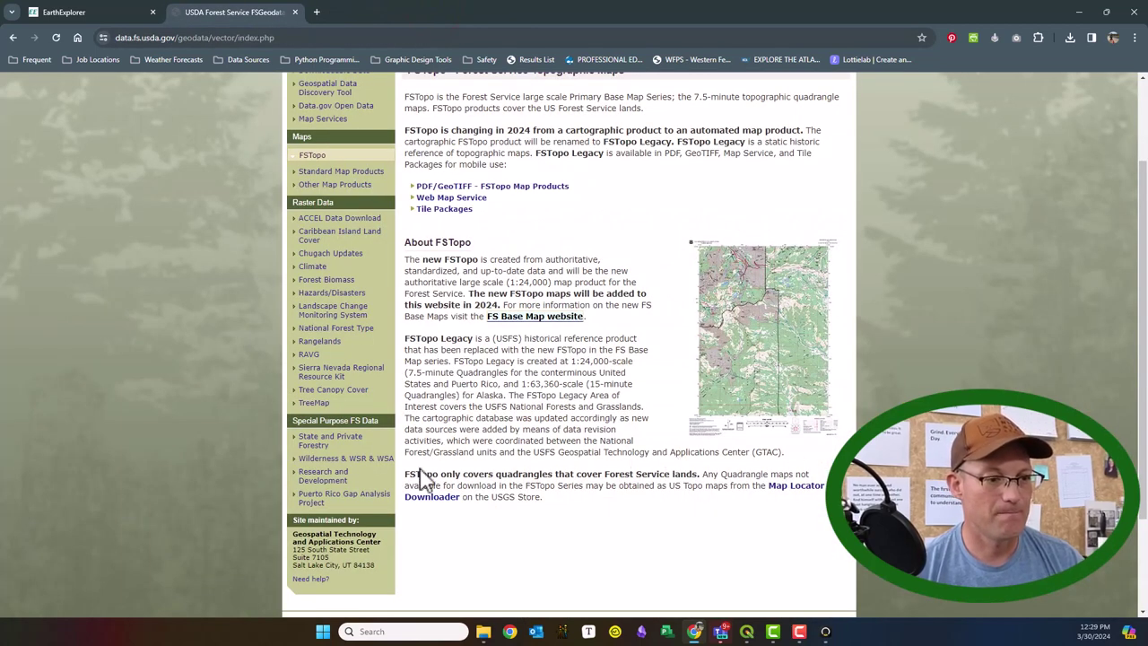
click(821, 489)
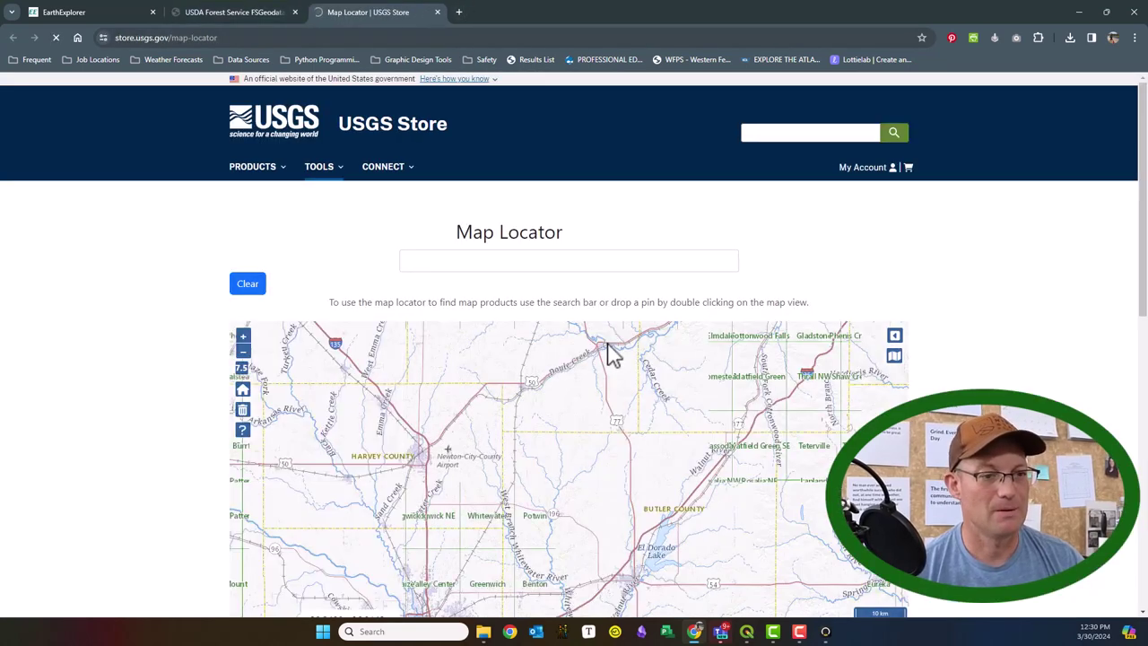
click(437, 12)
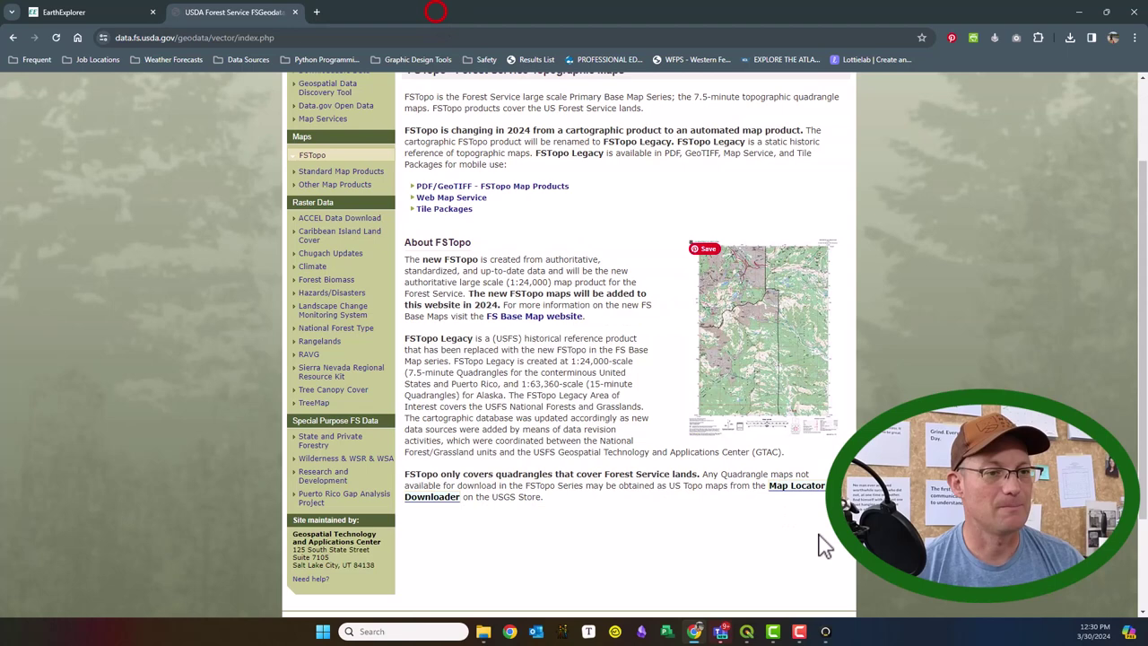
scroll(672, 456, up, 3)
Step: Browse FSTopo map products to the quad map list for block 34084
click(519, 305)
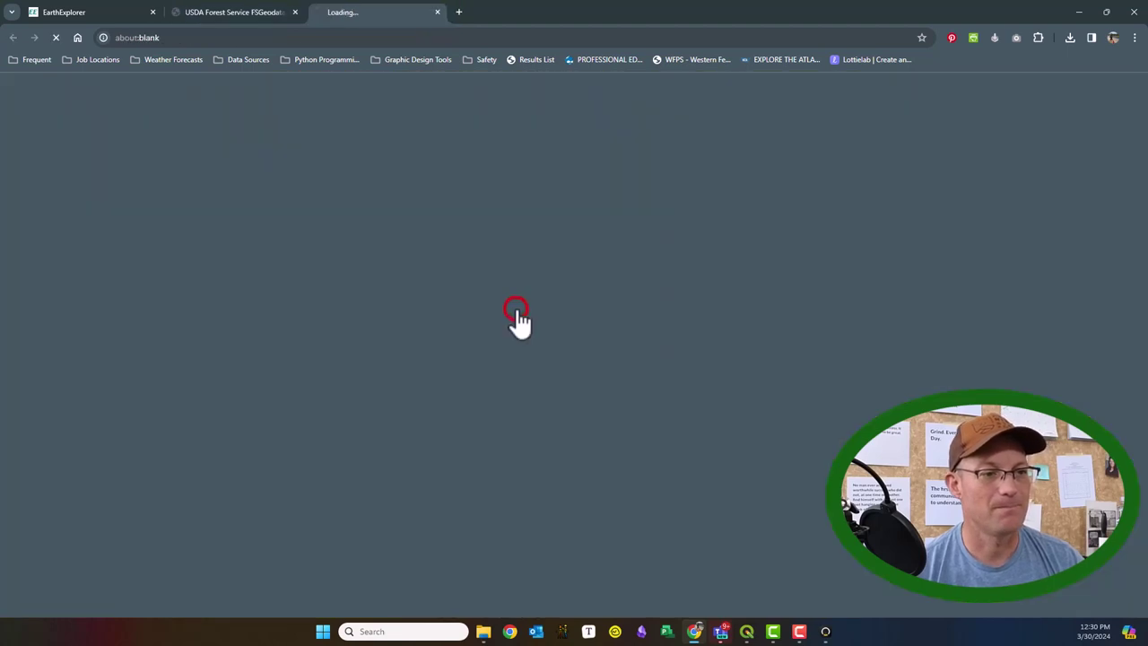
scroll(625, 287, down, 1)
scroll(708, 386, down, 2)
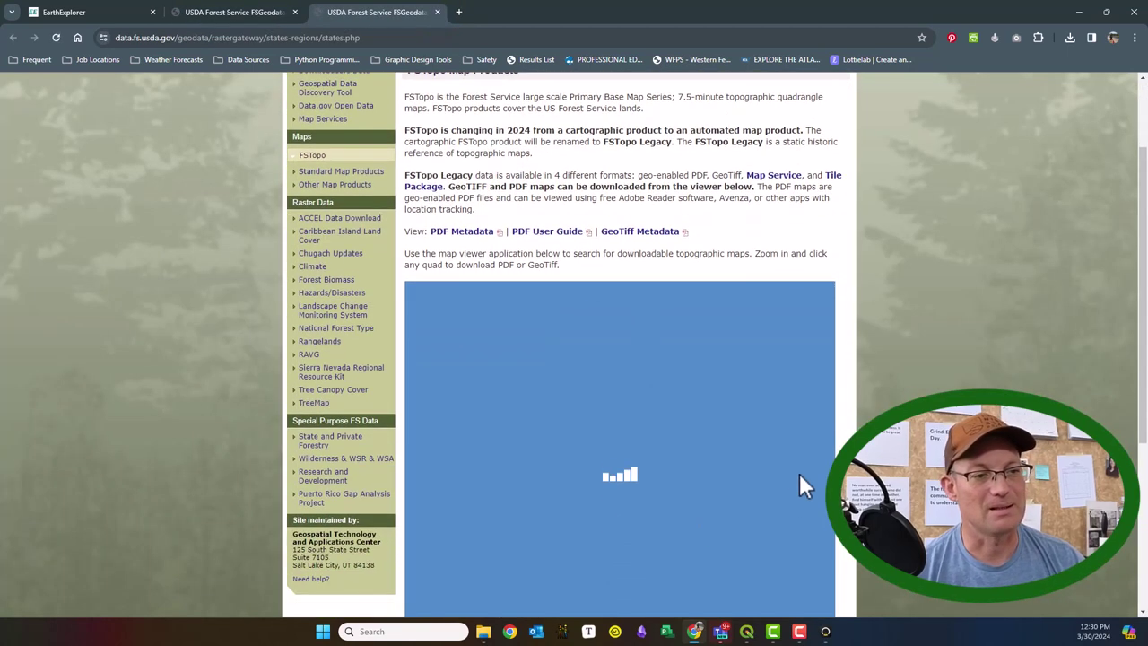
scroll(628, 421, down, 3)
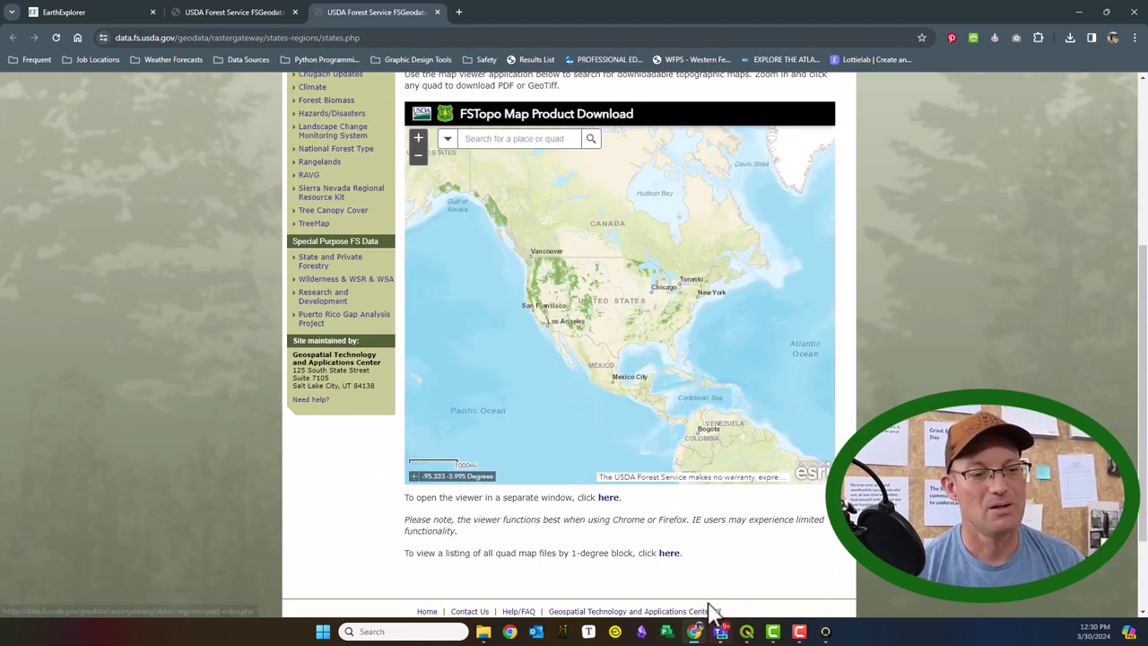
click(673, 554)
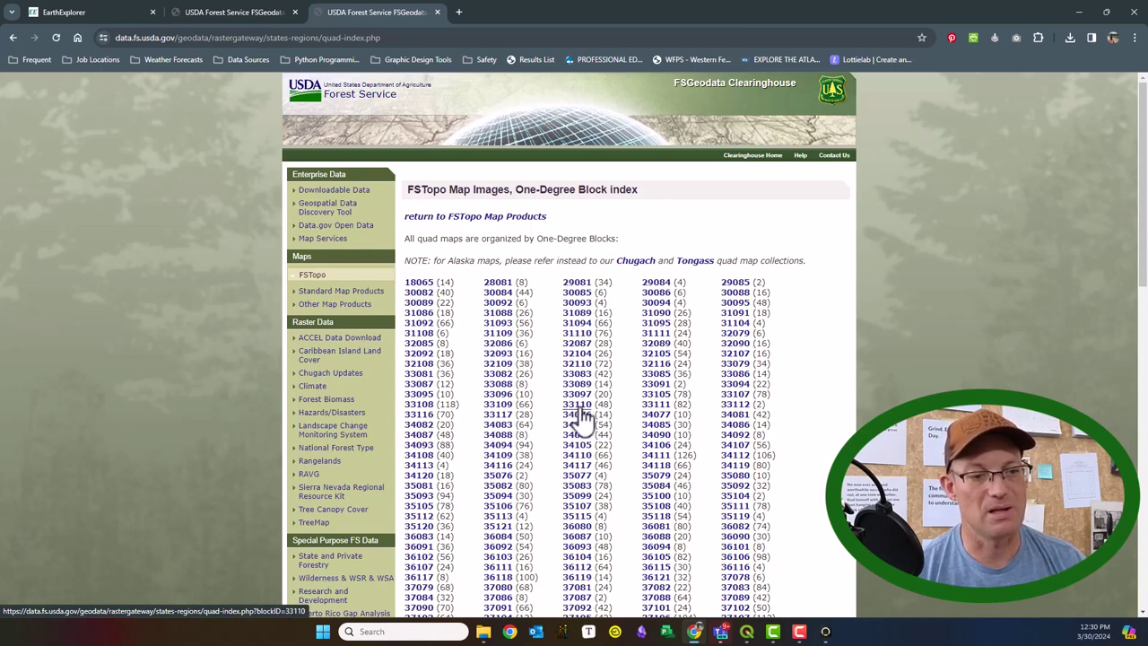
scroll(585, 417, down, 1)
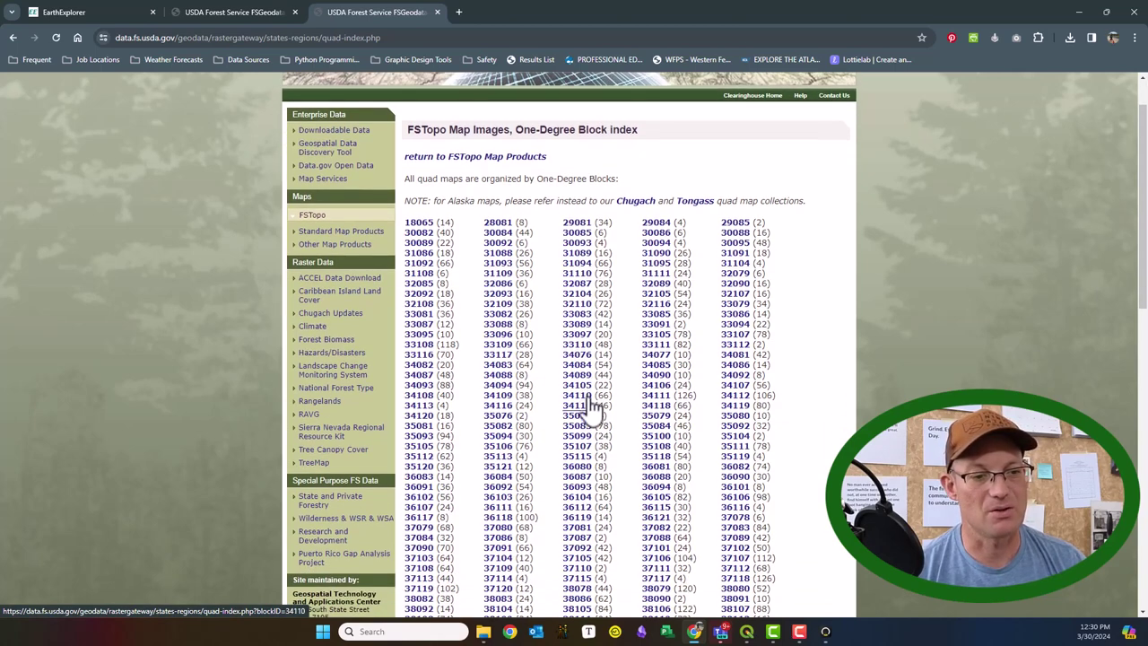
click(583, 365)
Step: Go back twice, close the extra FSGeodata tab, and return to EarthExplorer results
key(alt+Left)
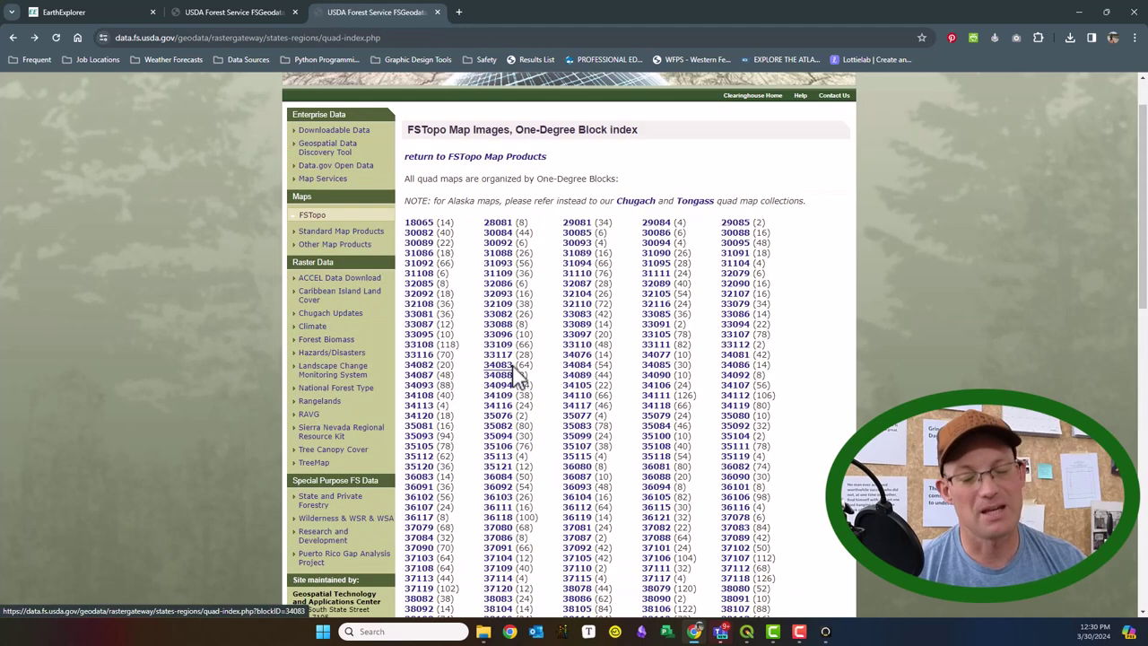
key(alt+Left)
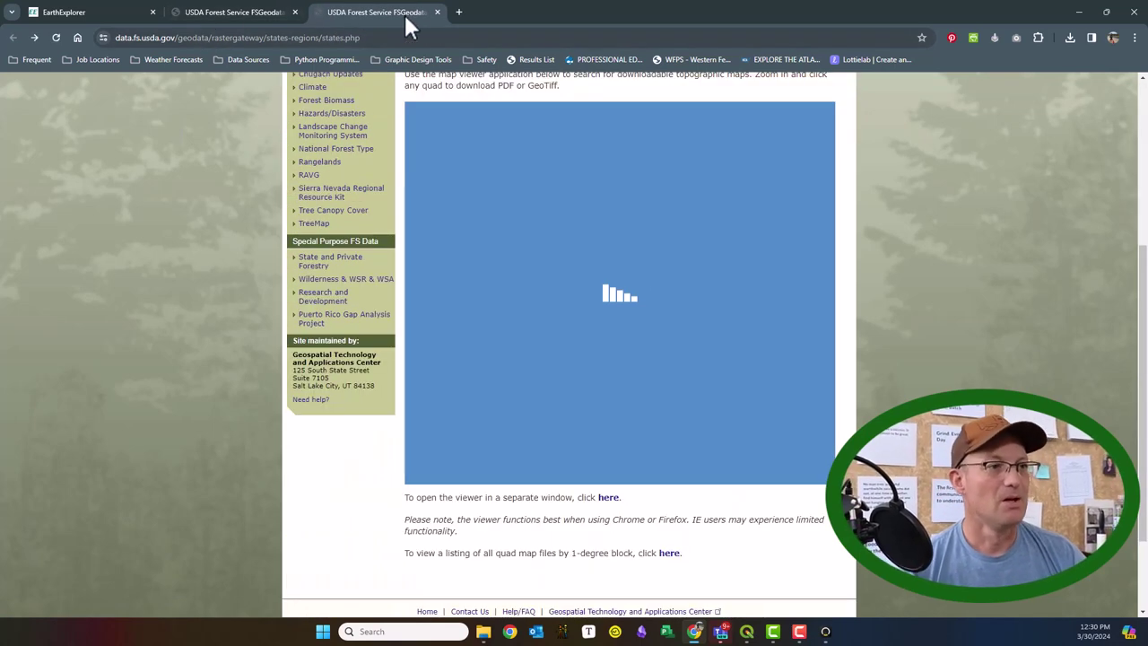
click(437, 13)
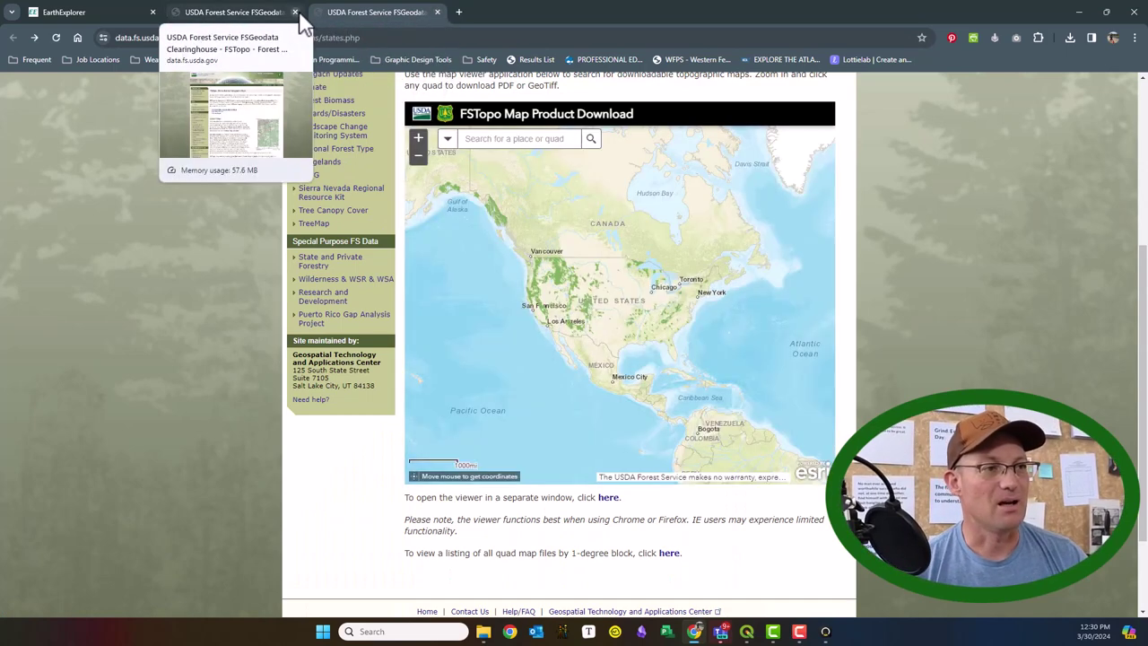
click(125, 12)
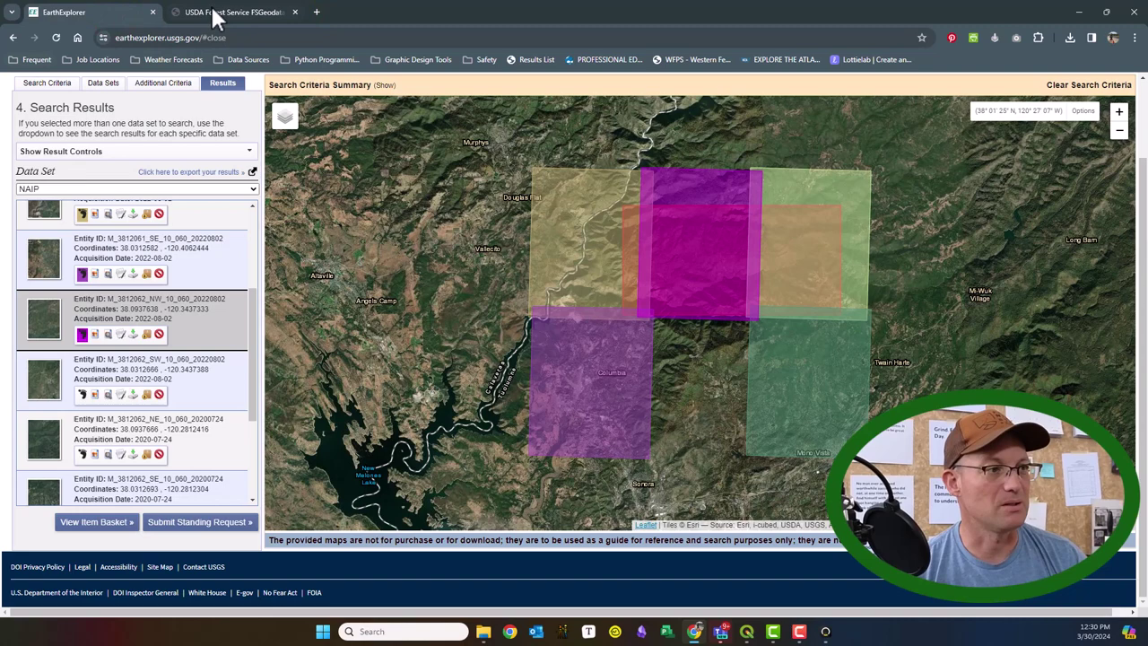
Step: Close the browser, then open and dismiss the m_3812062_nw layer's context menu in QGIS
click(153, 13)
click(154, 12)
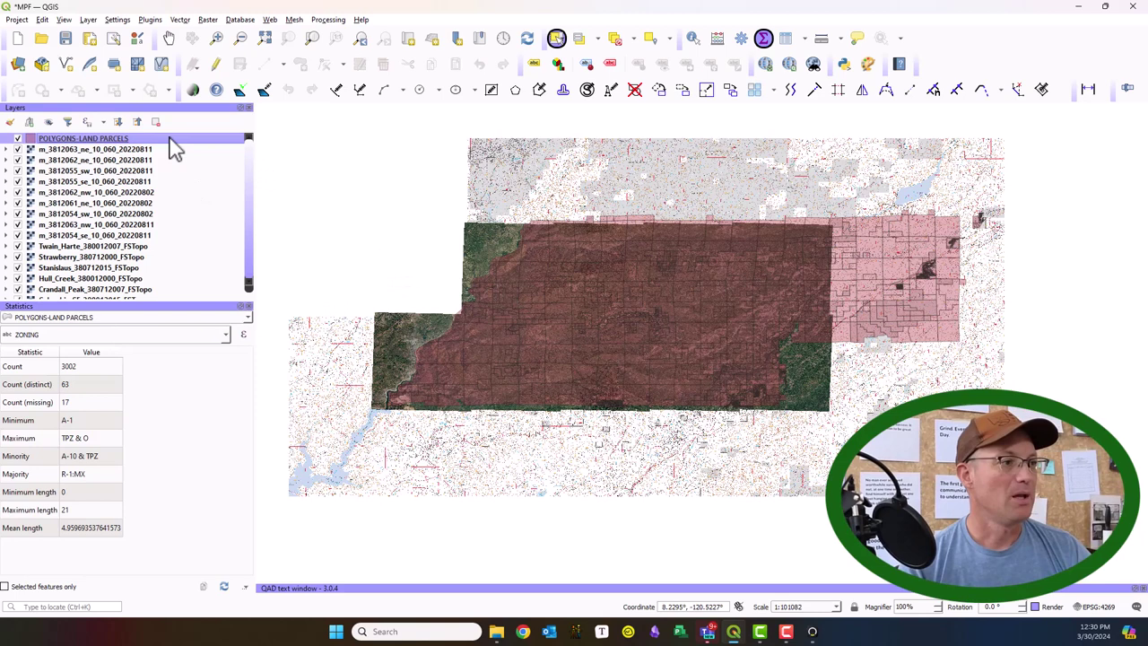
right_click(219, 193)
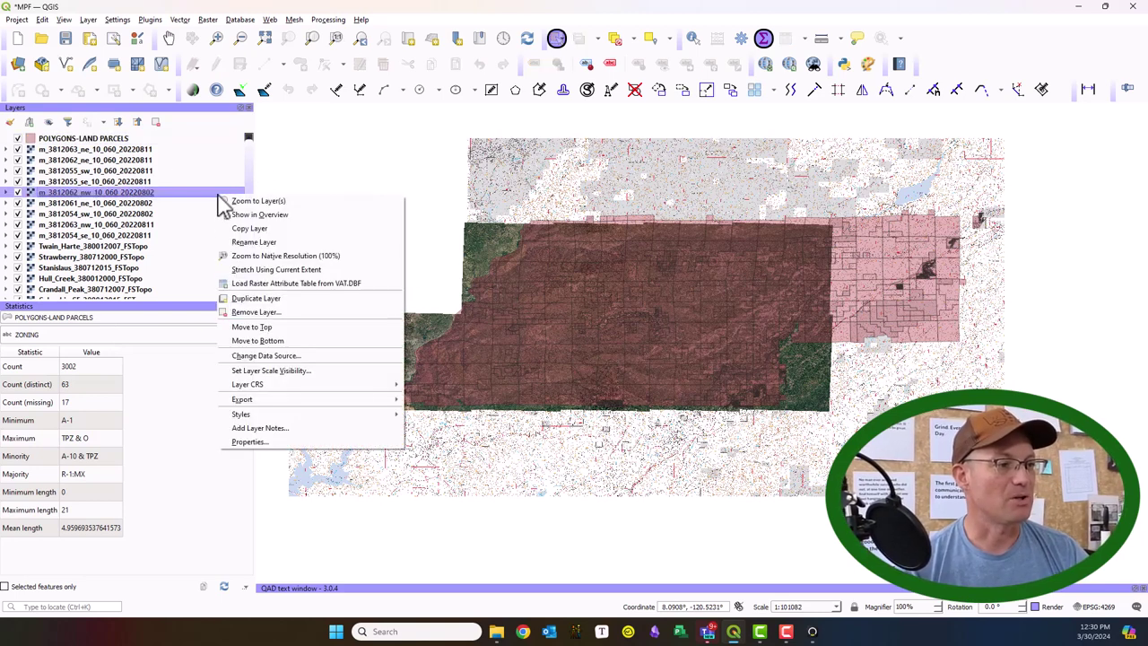
click(203, 159)
right_click(202, 197)
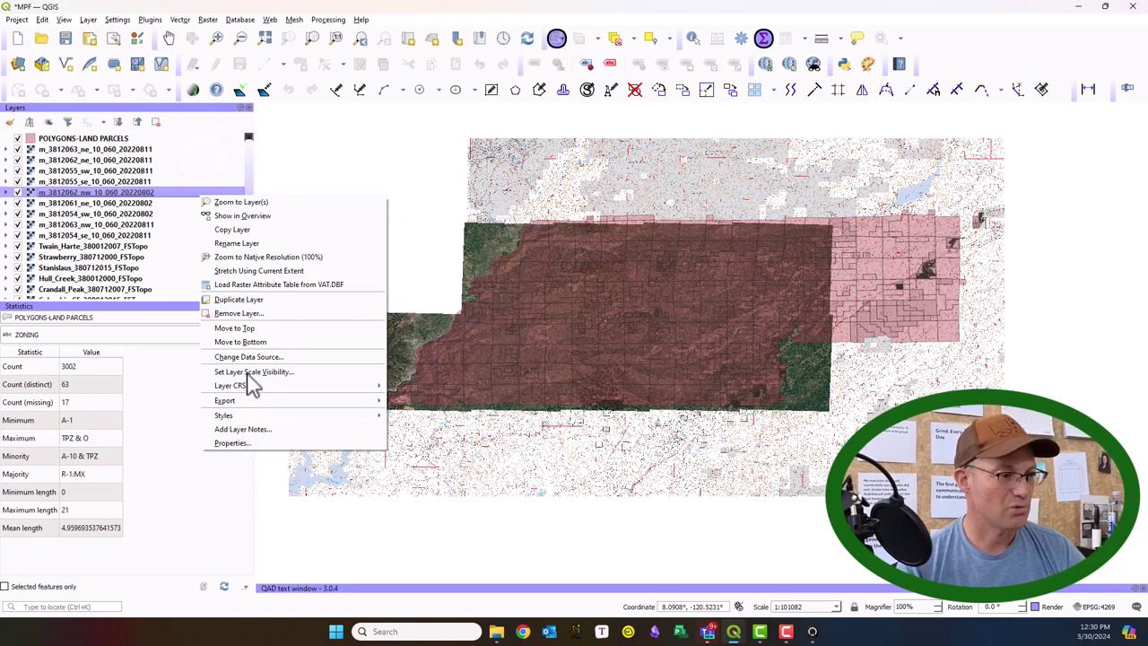
click(249, 162)
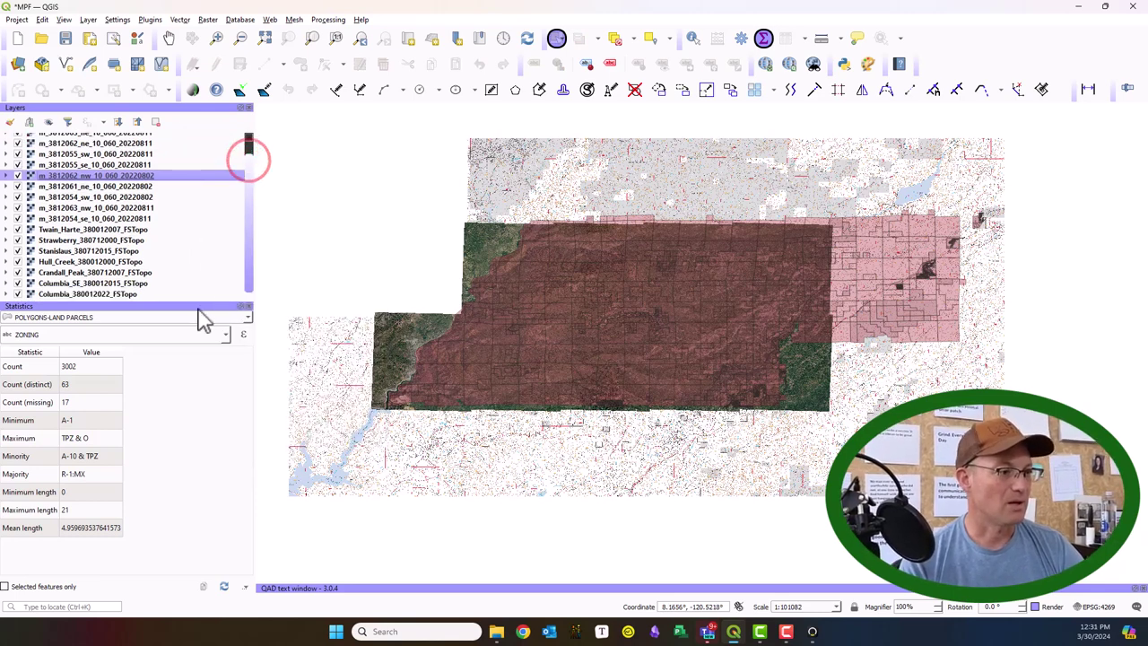
Step: Create the FS Topo Maps group and move the Twain_Harte through Columbia_SE quads into it
click(30, 123)
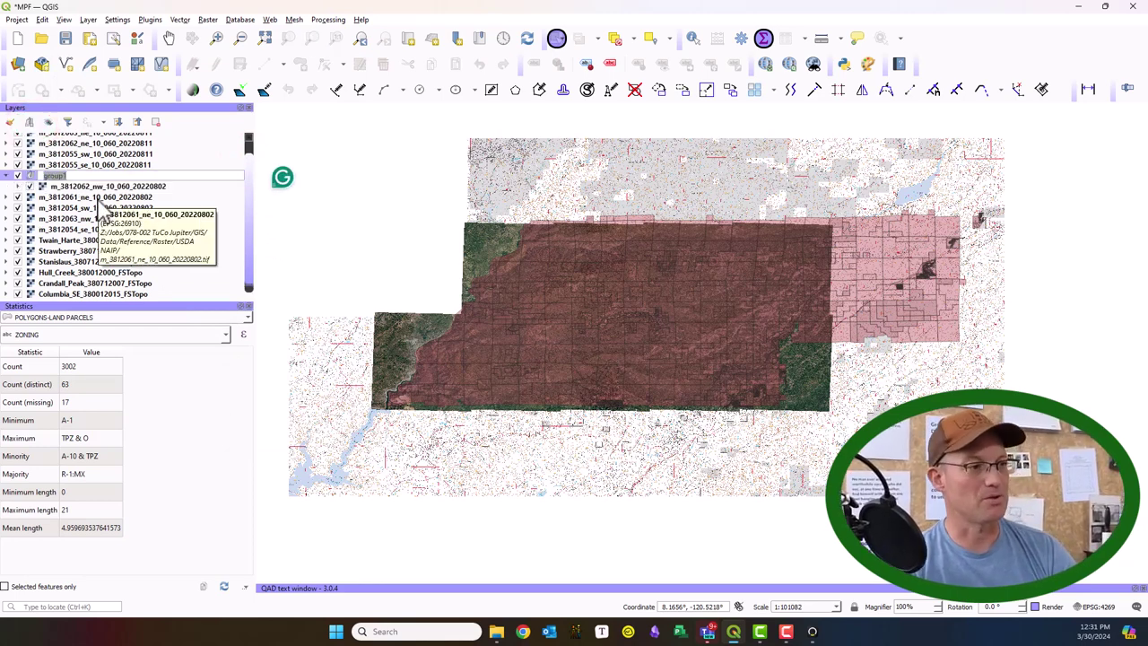
text(FS Topo Ma)
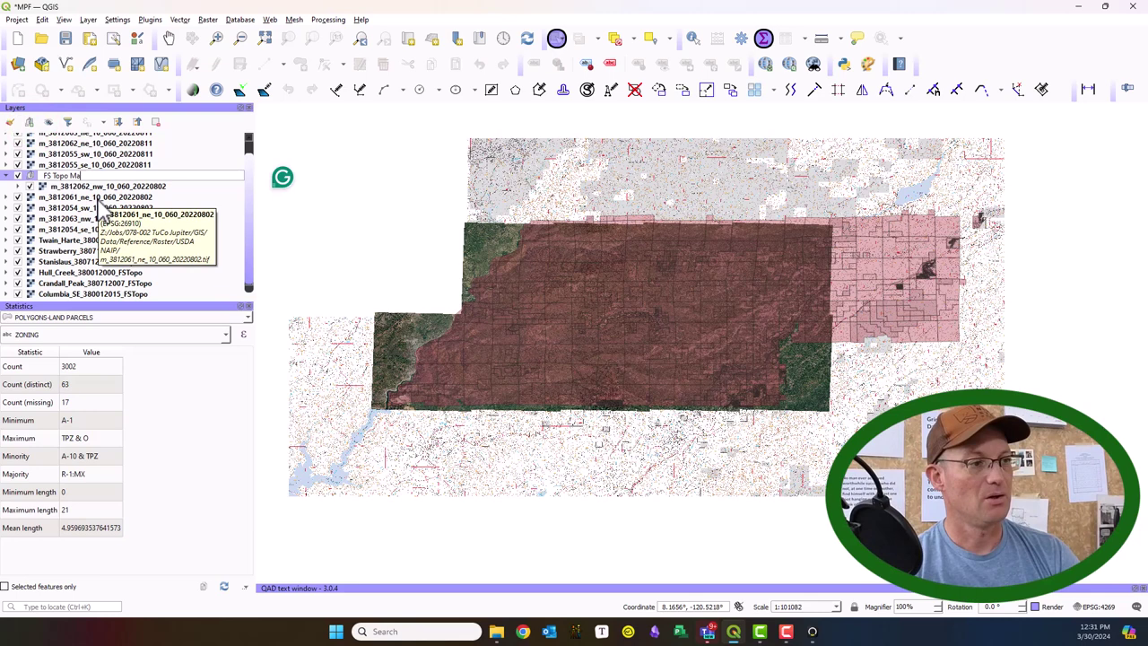
text(ps)
key(Return)
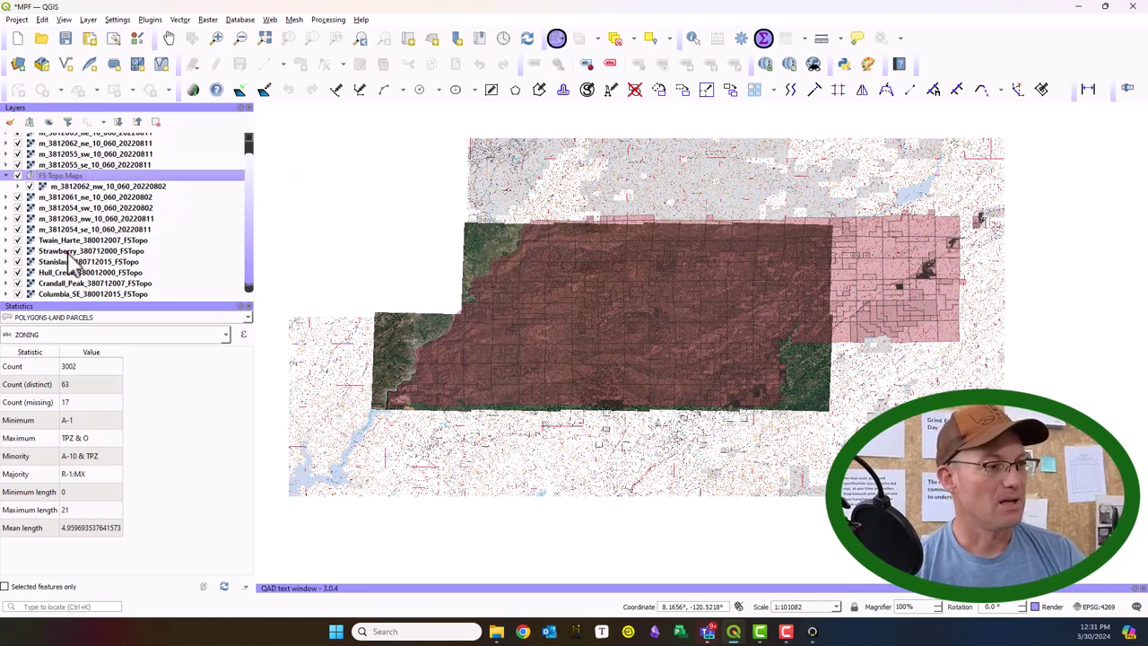
click(67, 240)
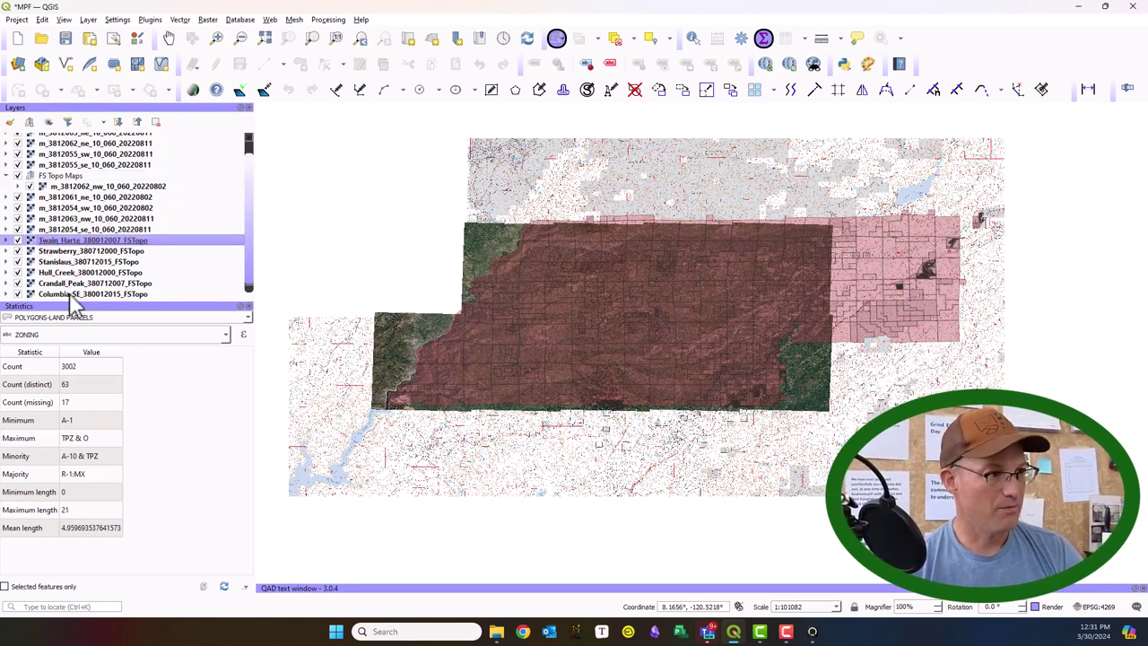
shift+click(76, 294)
drag(72, 264, 114, 180)
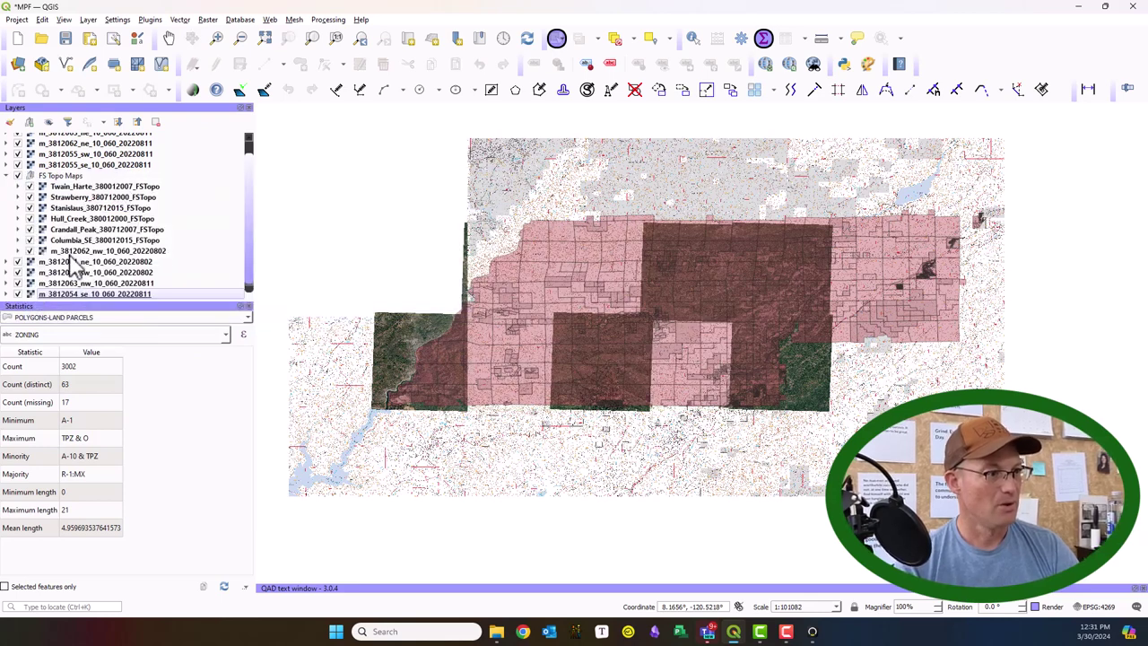
Step: Move m_3812062_nw out of the group and add Columbia_380012022_FSTopo to FS Topo Maps
drag(69, 255, 99, 179)
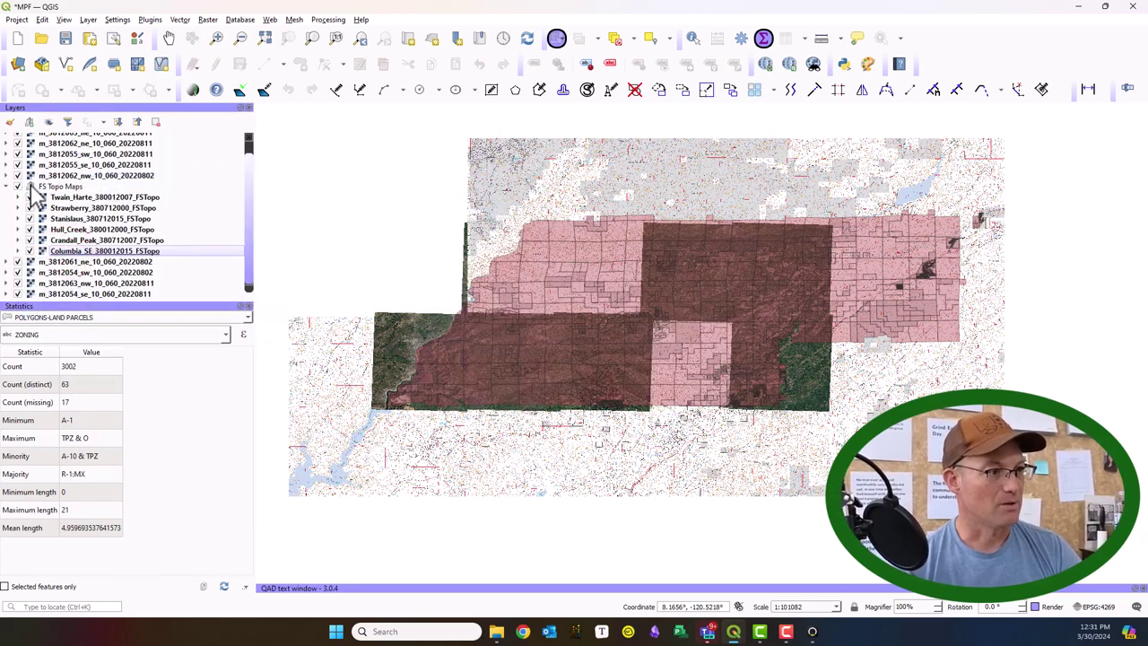
click(18, 185)
click(18, 186)
click(18, 185)
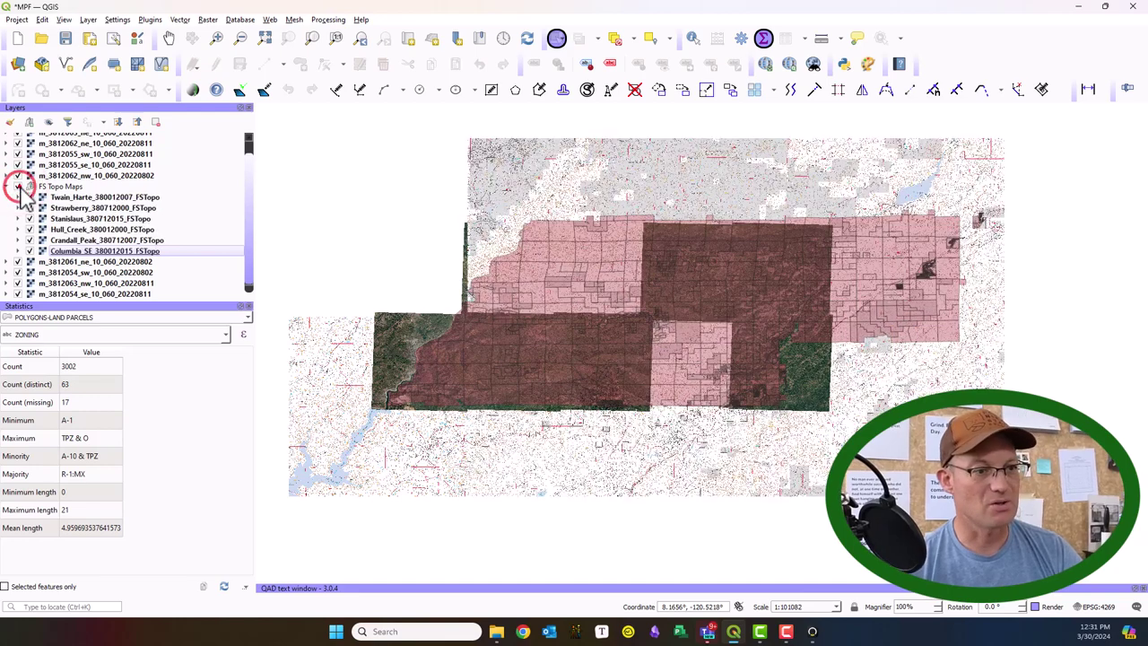
click(18, 186)
scroll(81, 296, down, 1)
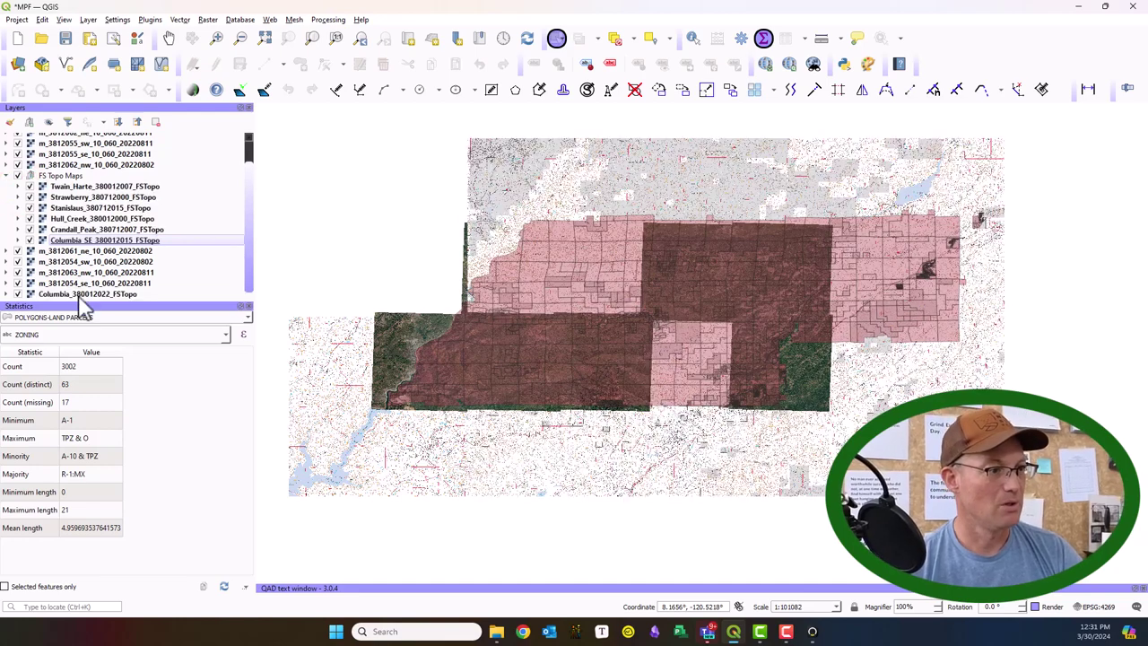
drag(81, 298, 86, 180)
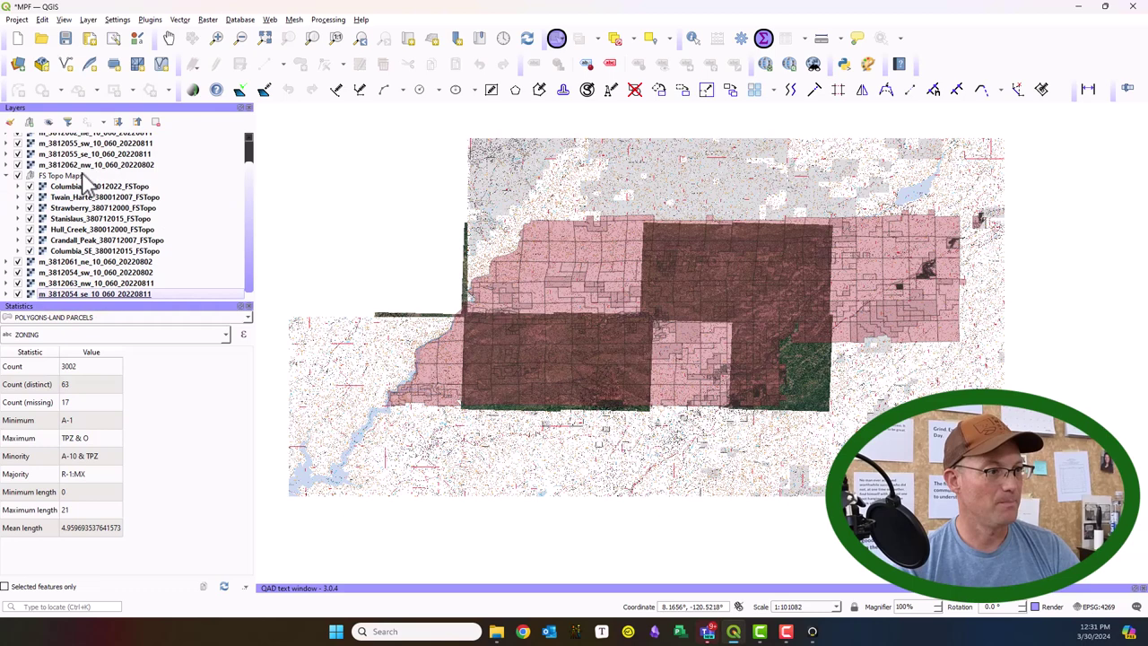
Step: Hide and collapse the FS Topo Maps group
click(19, 176)
click(19, 176)
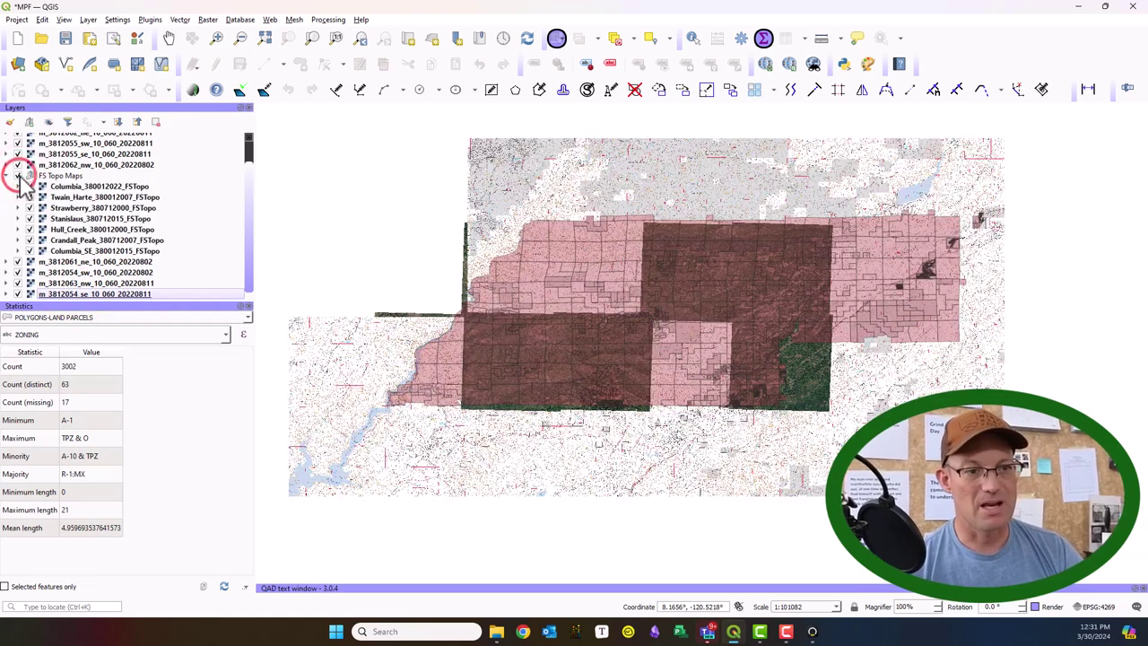
click(19, 176)
click(8, 175)
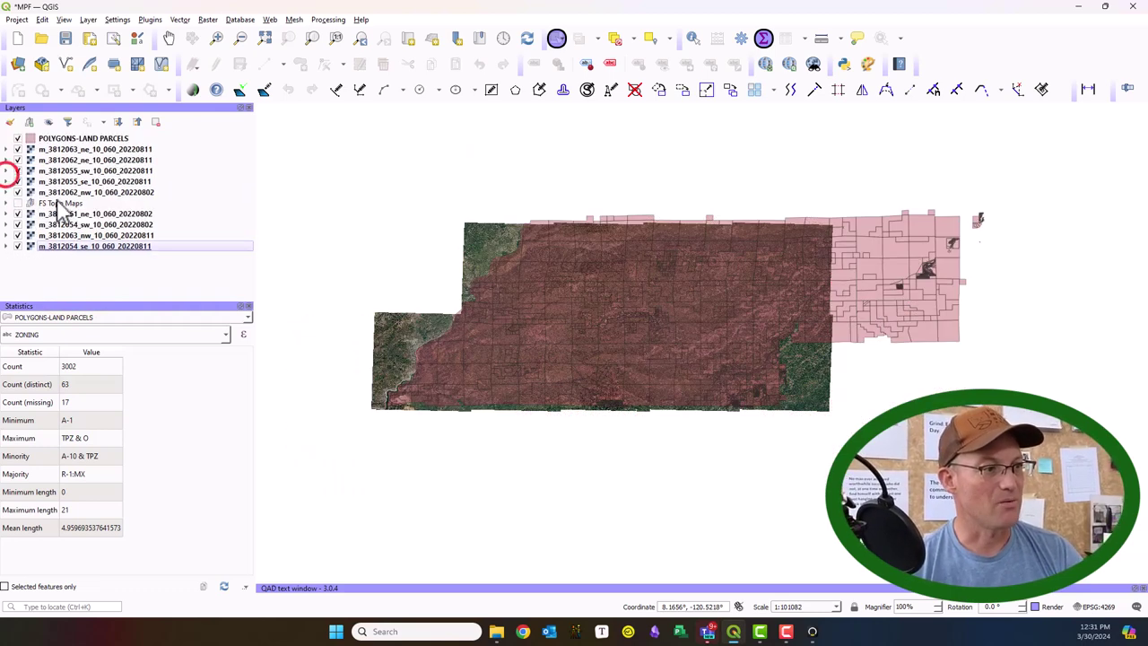
click(48, 122)
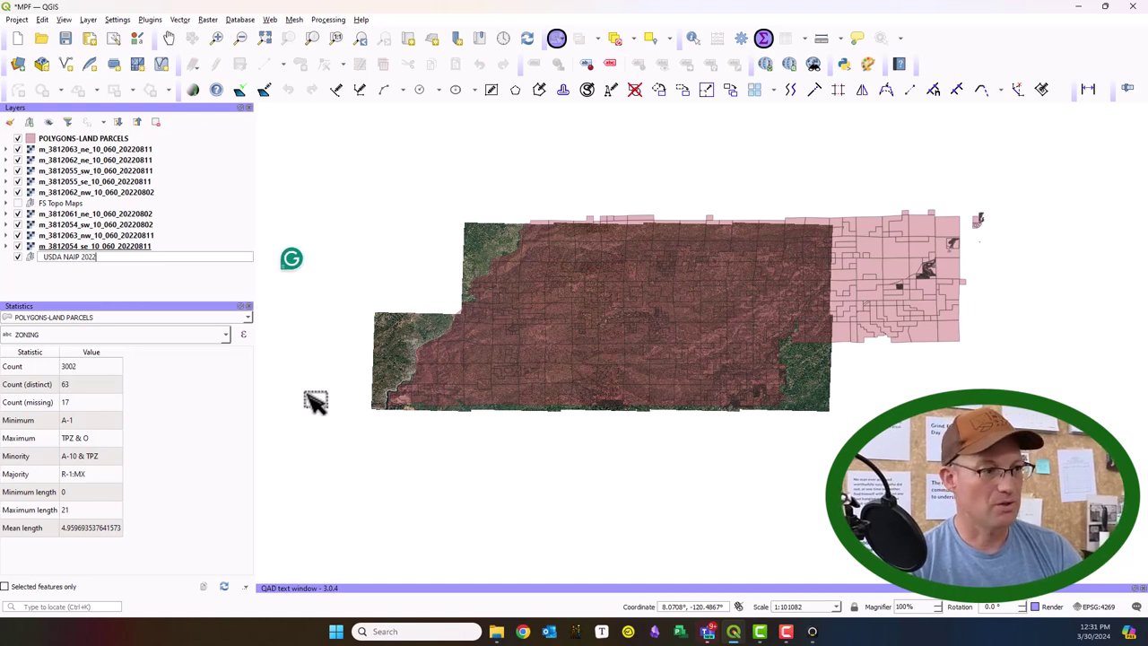
Step: Name the new group 'USDA NAIP 2022 2 Foot' and move all imagery layers into it
text(USDA NAIP 2022 2 Foot)
key(Return)
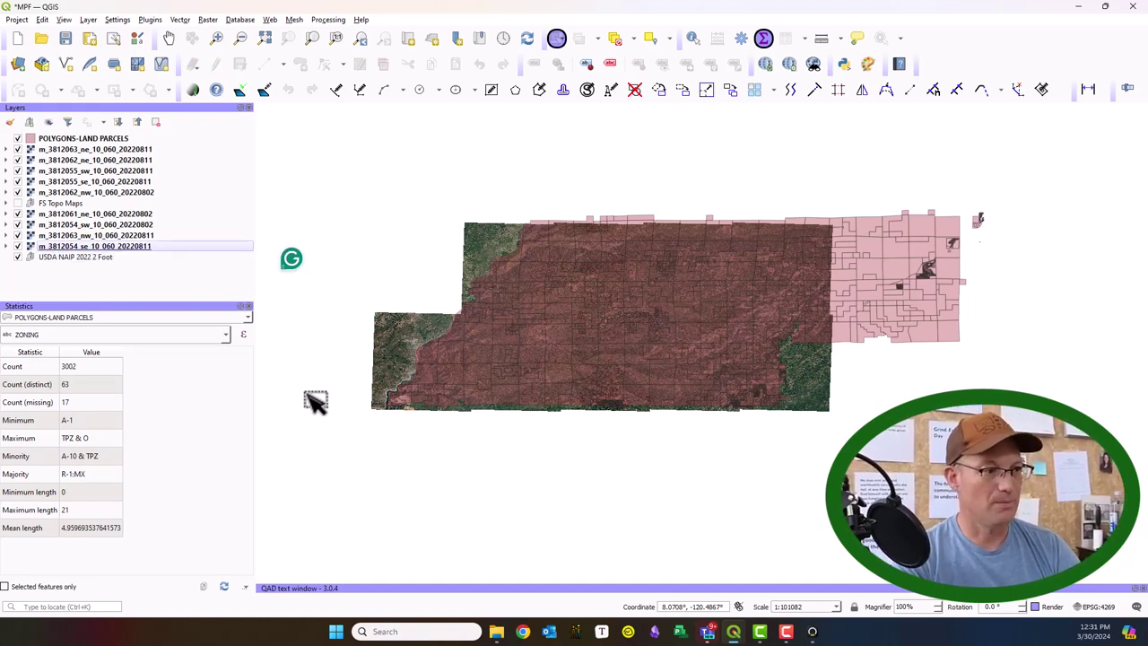
click(116, 149)
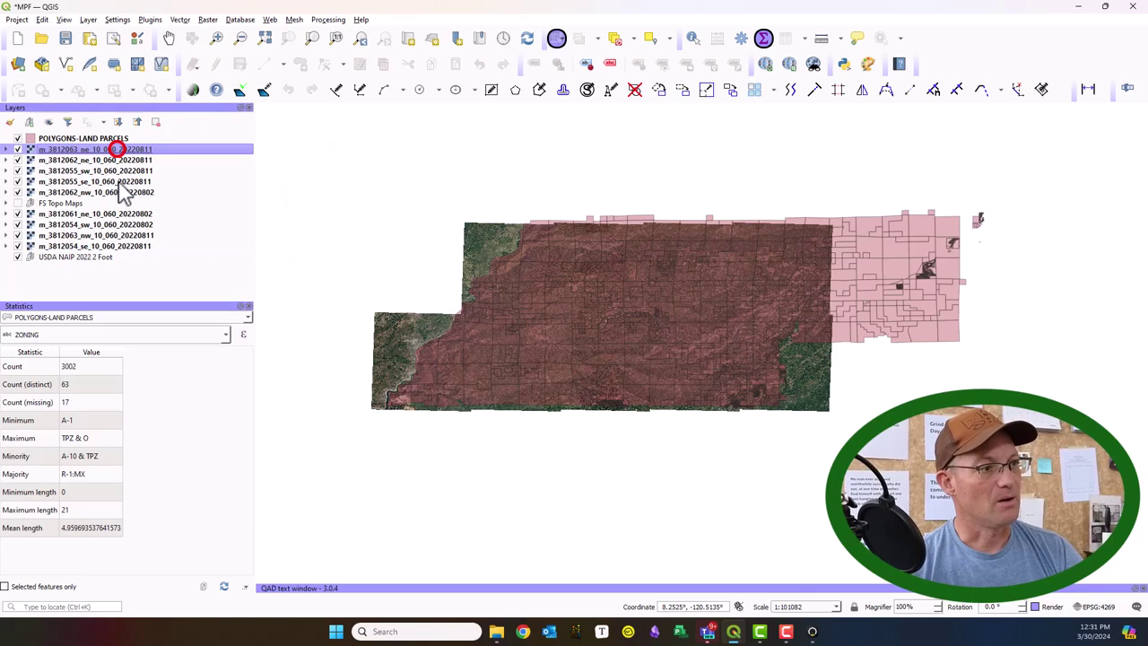
shift+click(116, 190)
drag(119, 149, 132, 256)
click(136, 160)
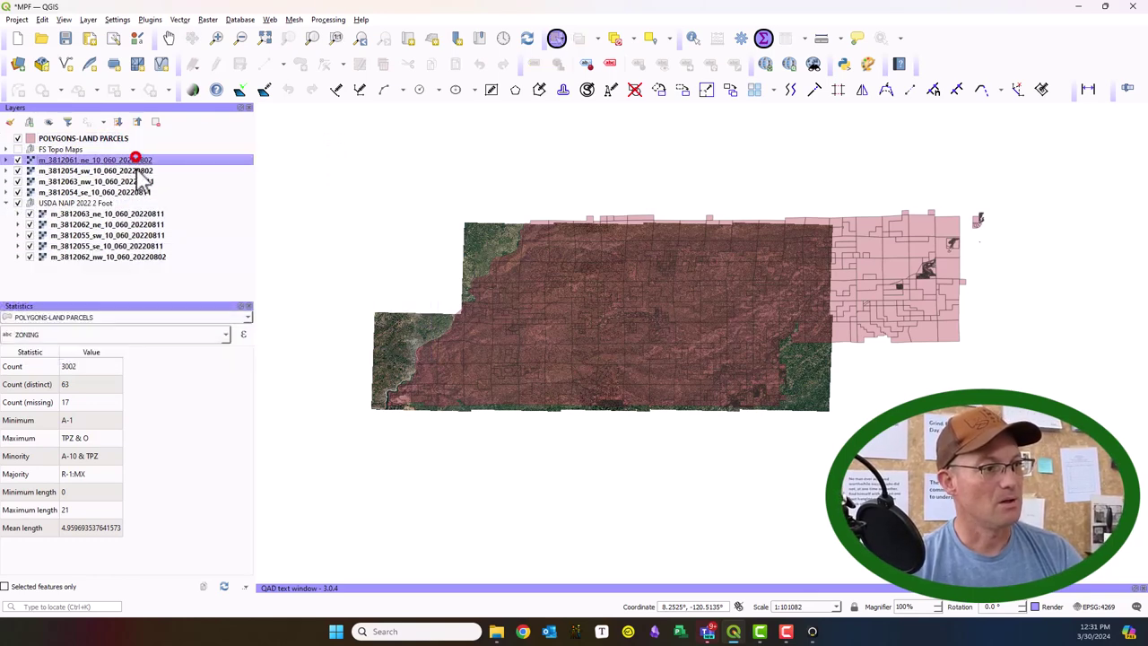
shift+click(139, 192)
drag(136, 157, 127, 203)
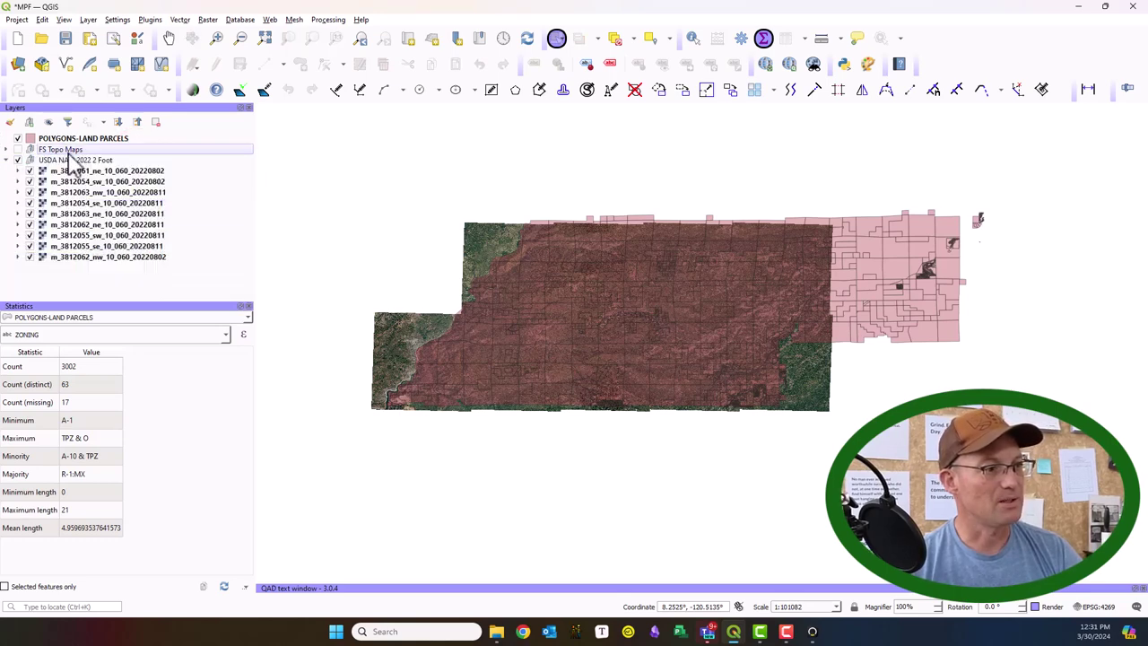
Step: Place the USDA NAIP 2022 2 Foot group above FS Topo Maps, both collapsed
click(17, 149)
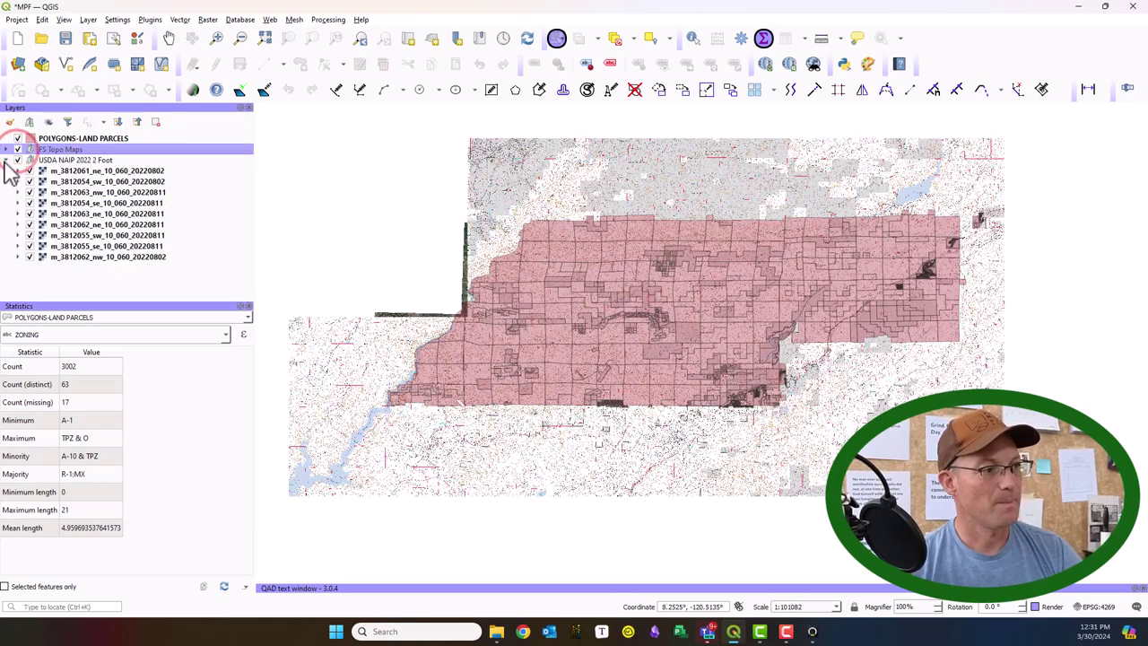
click(7, 160)
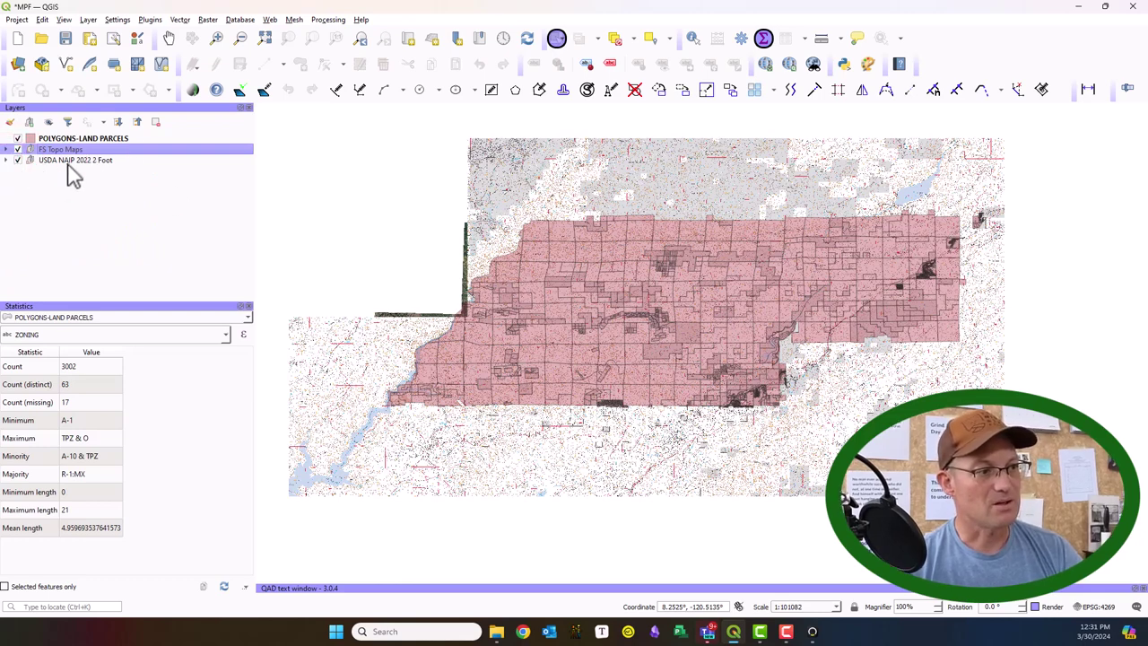
drag(71, 161, 72, 152)
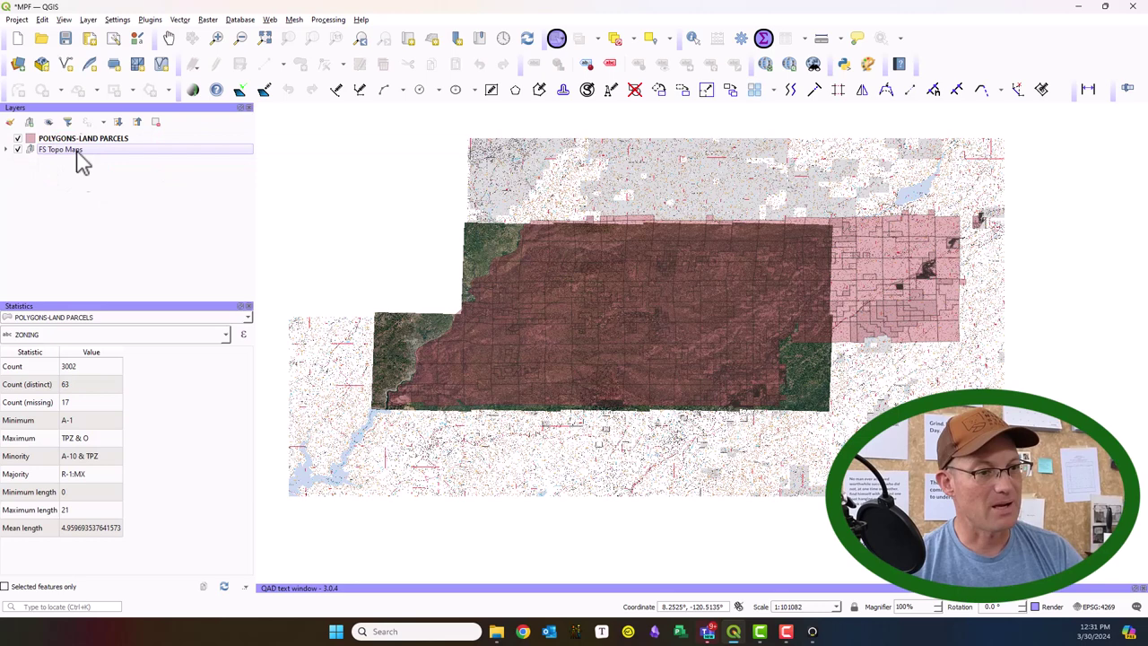
click(8, 149)
drag(86, 160, 82, 143)
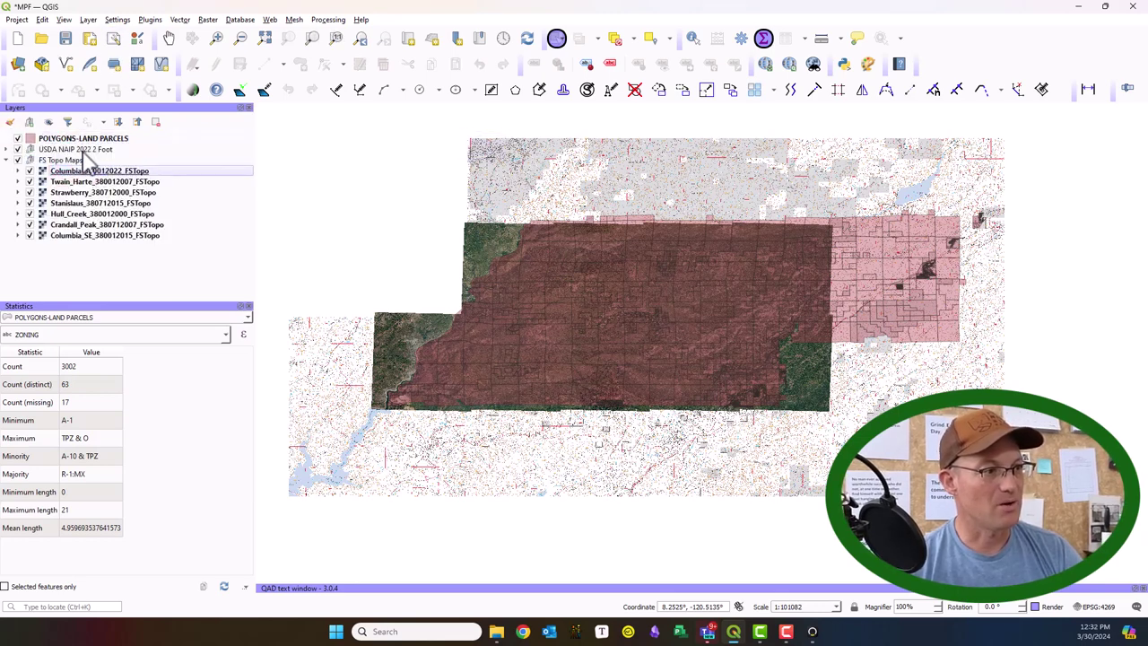
click(7, 160)
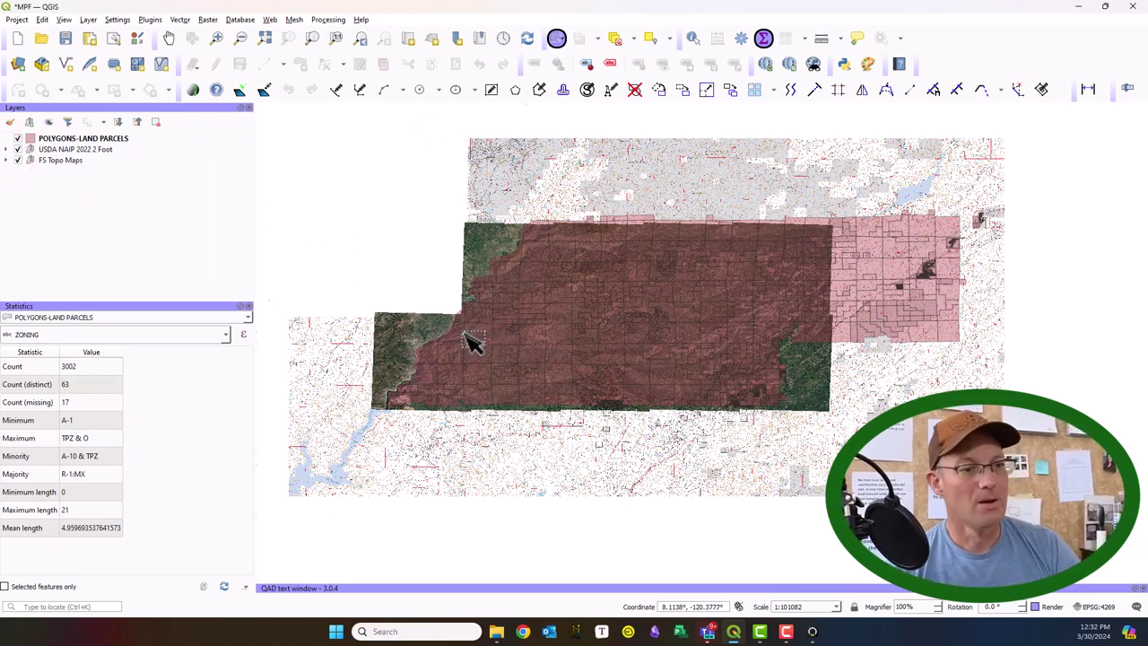
Step: Zoom and pan onto the parcel boundaries to about 1:3160 scale
scroll(469, 341, up, 2)
scroll(747, 246, up, 1)
drag(747, 245, 477, 405)
click(392, 410)
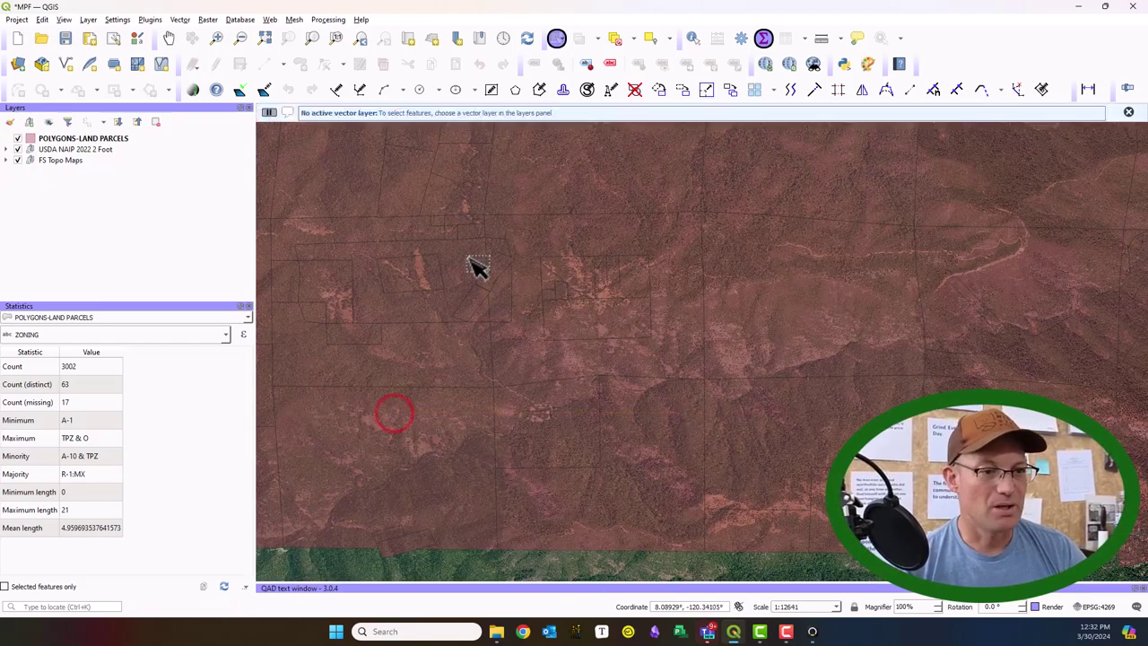
scroll(494, 284, up, 1)
drag(403, 326, 499, 374)
scroll(668, 352, up, 1)
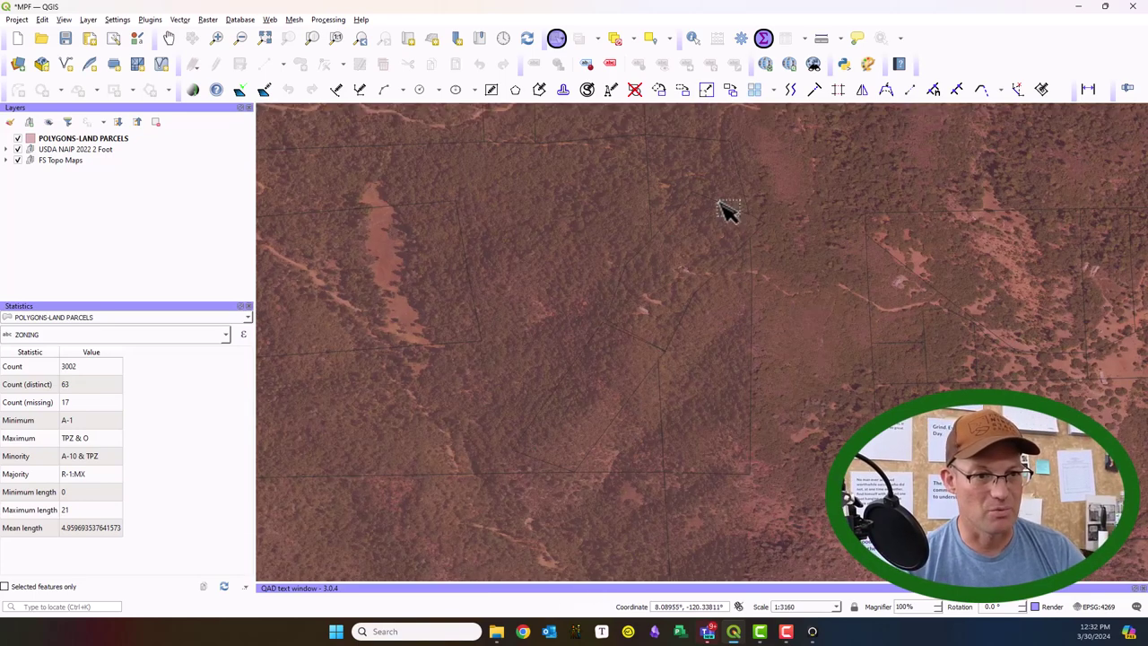
Step: In the parcels layer symbology, set the fill colour to purple and units to Pixels
right_click(83, 143)
click(116, 415)
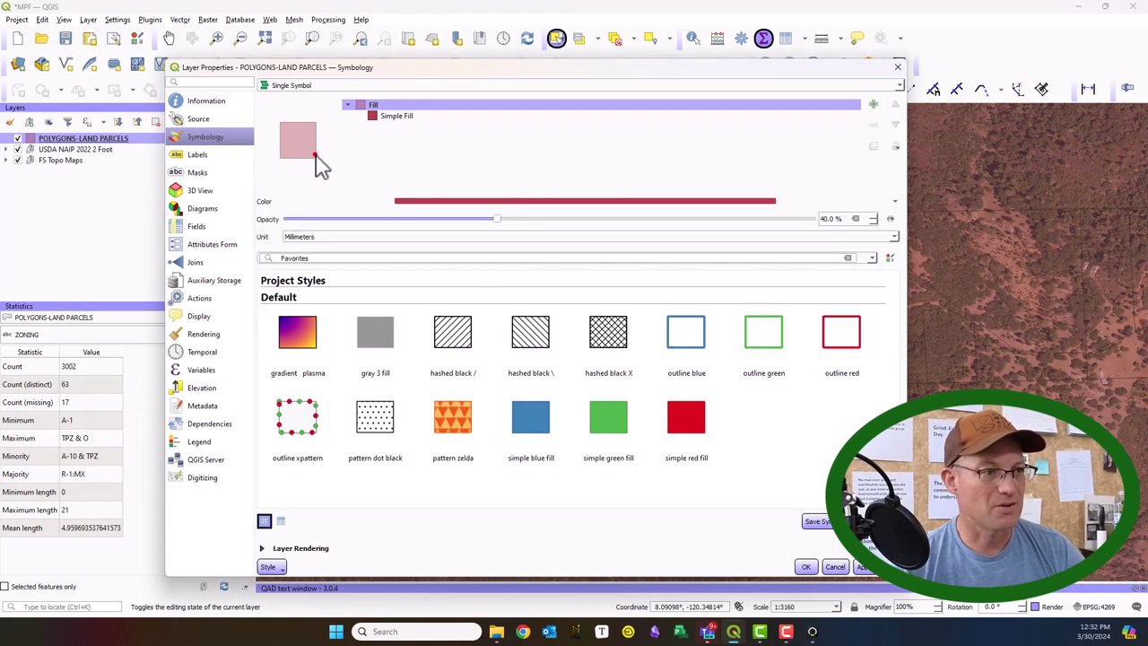
click(500, 199)
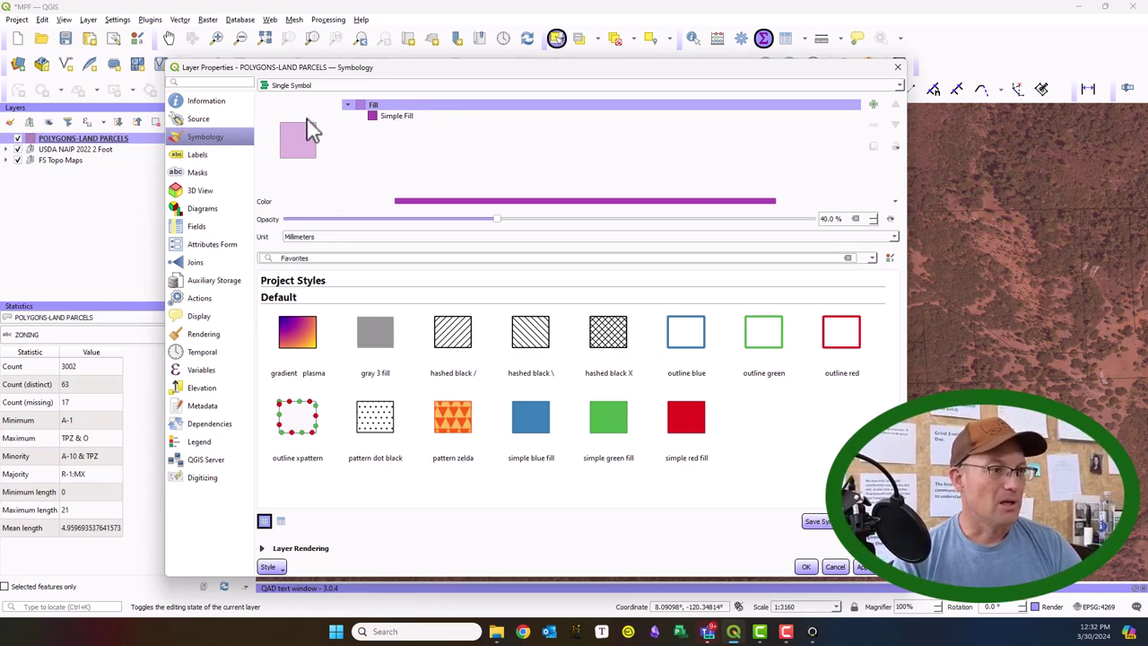
click(392, 117)
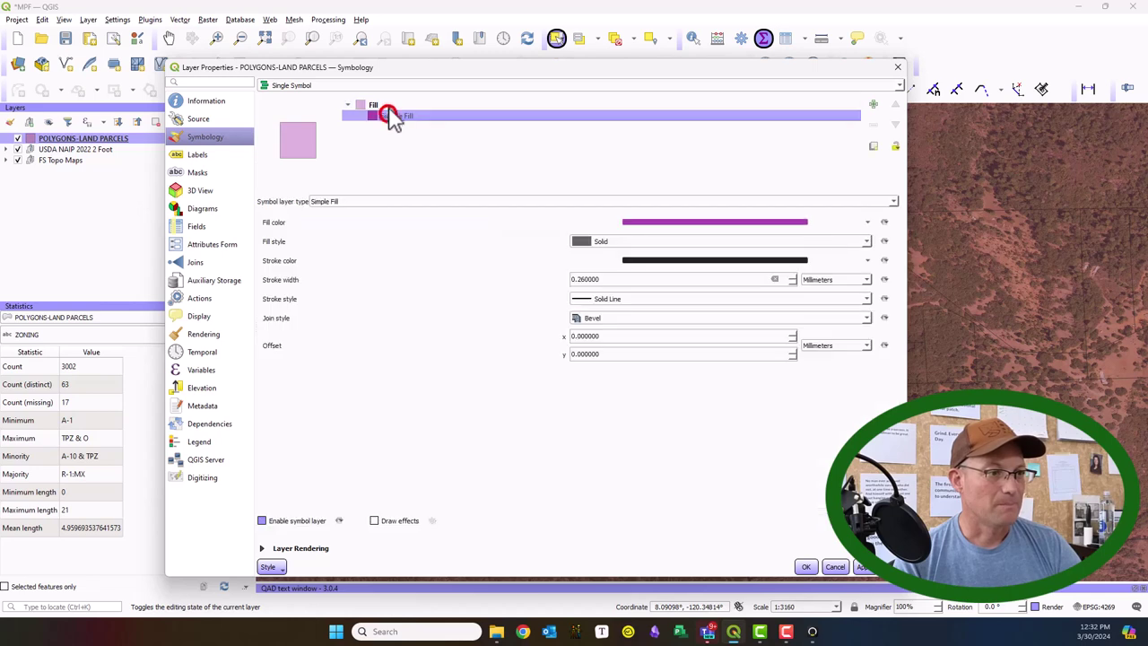
click(384, 104)
click(330, 238)
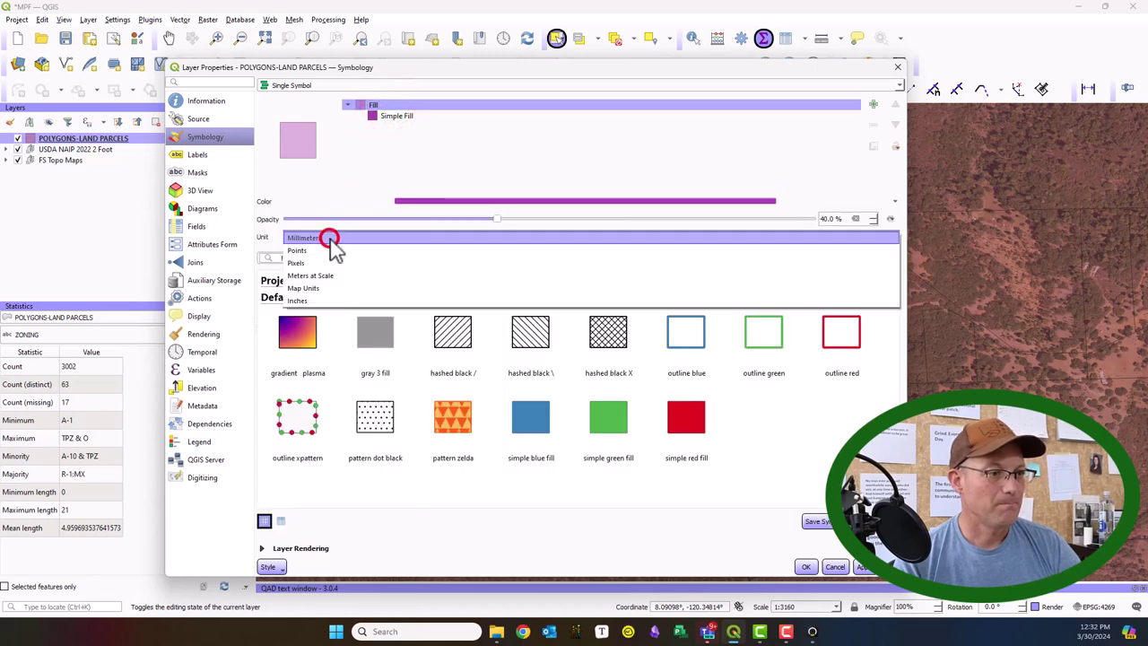
click(316, 260)
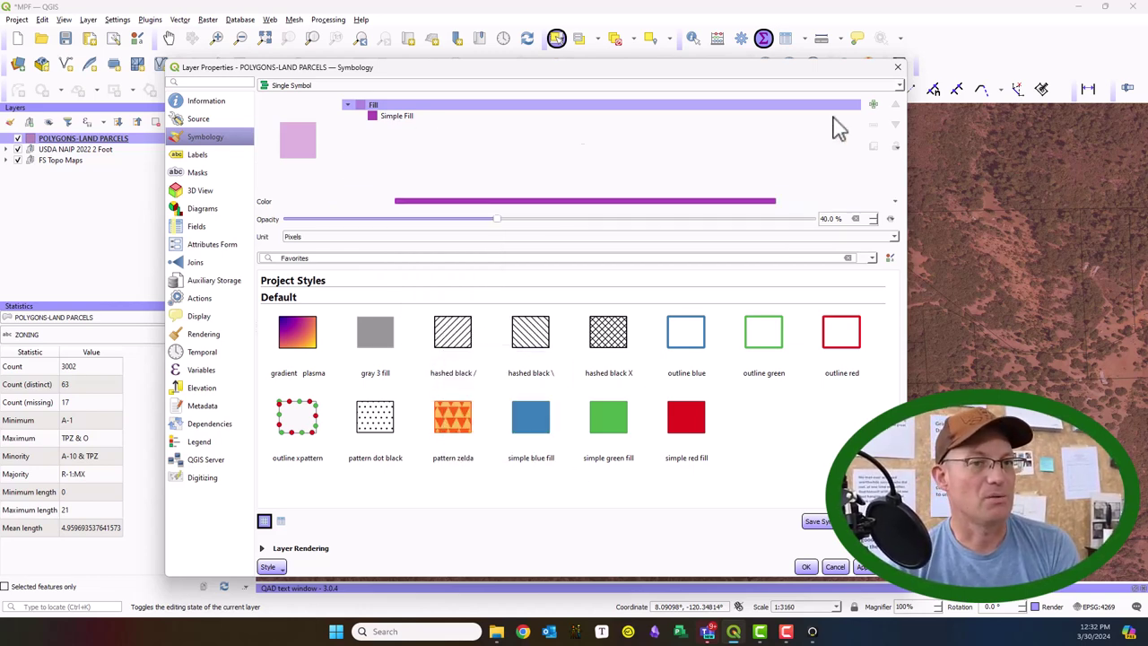
Step: Set the parcel stroke width to 3 and apply the style
click(873, 106)
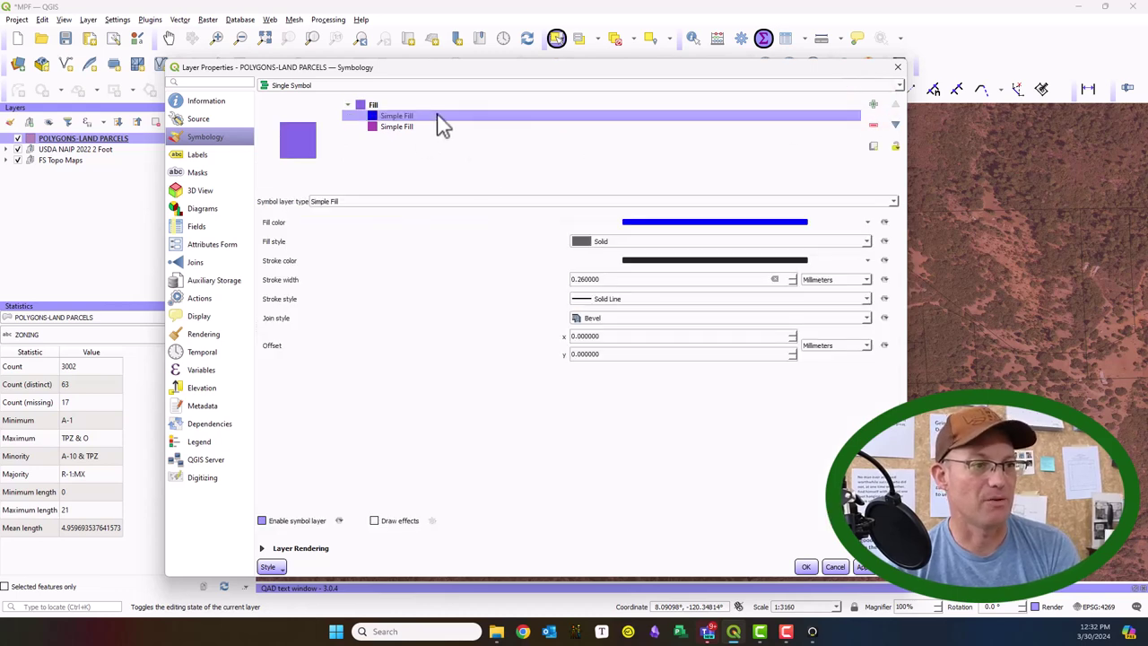
click(873, 125)
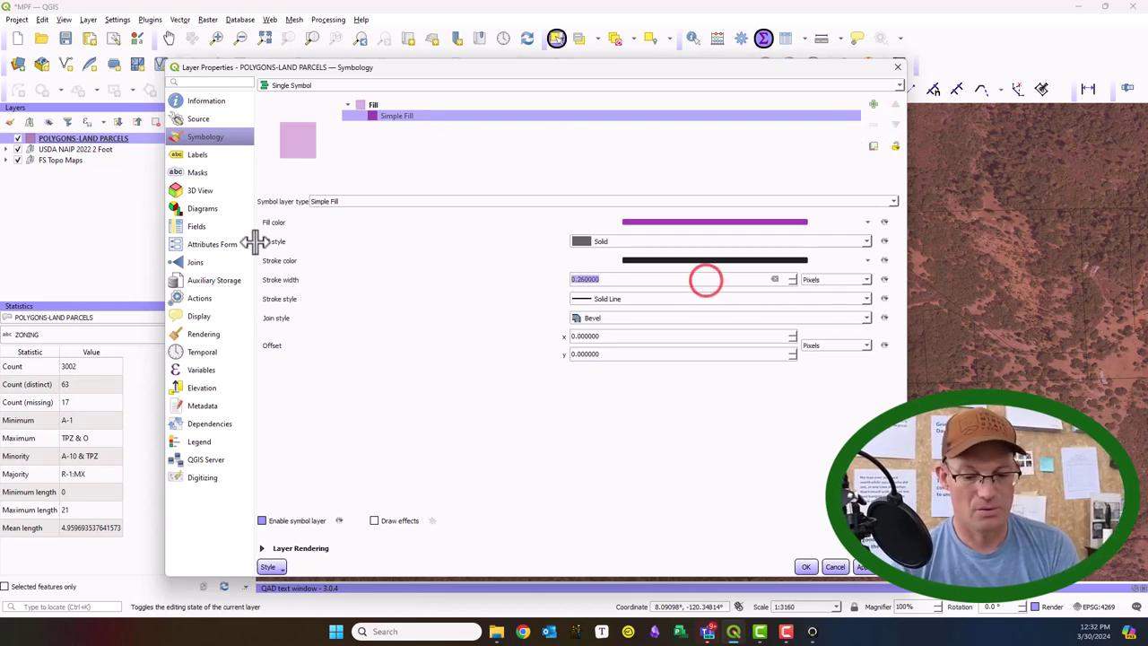
text(3)
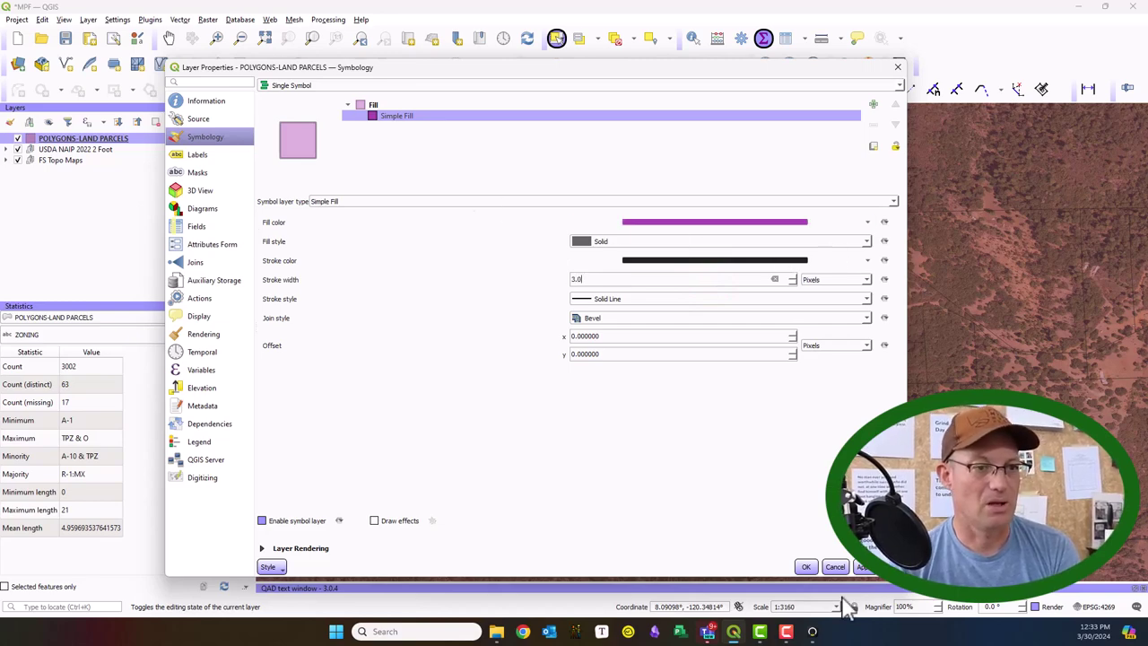
click(863, 567)
click(810, 569)
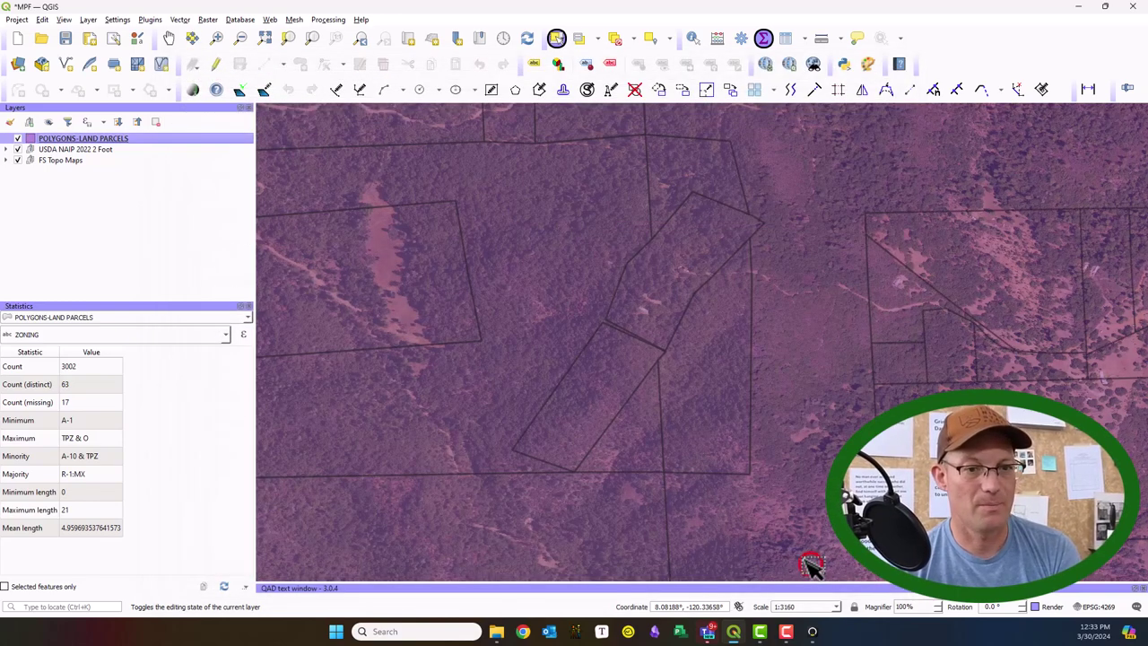
scroll(692, 313, up, 2)
scroll(735, 442, down, 3)
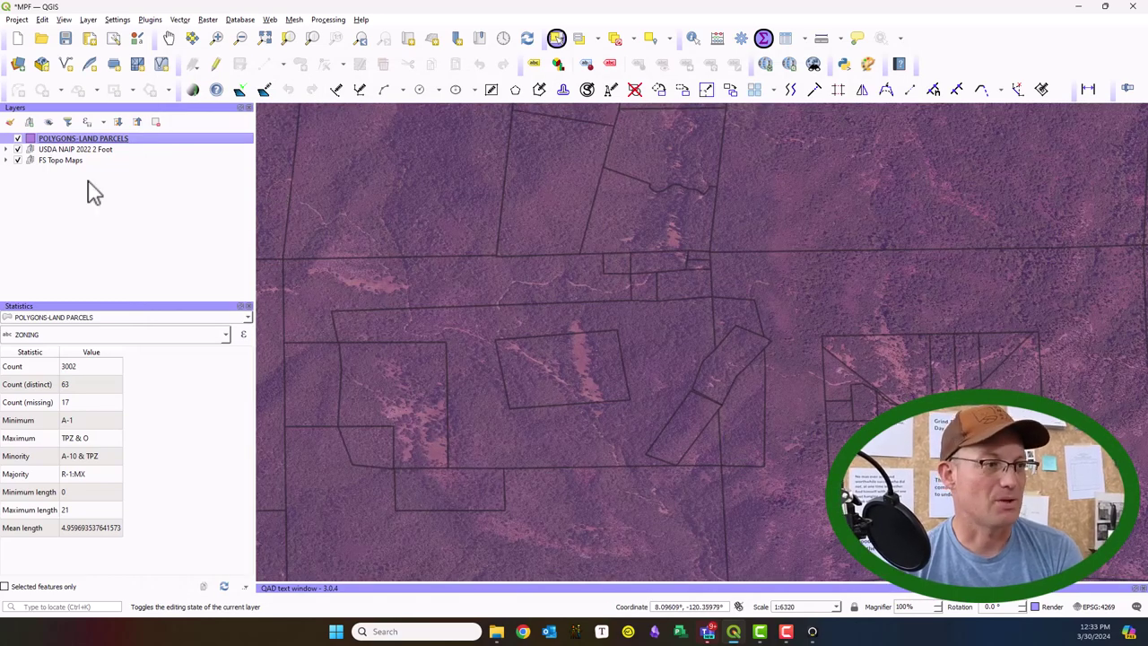
Step: Give the parcel outlines a round join style while keeping the fill solid
right_click(97, 140)
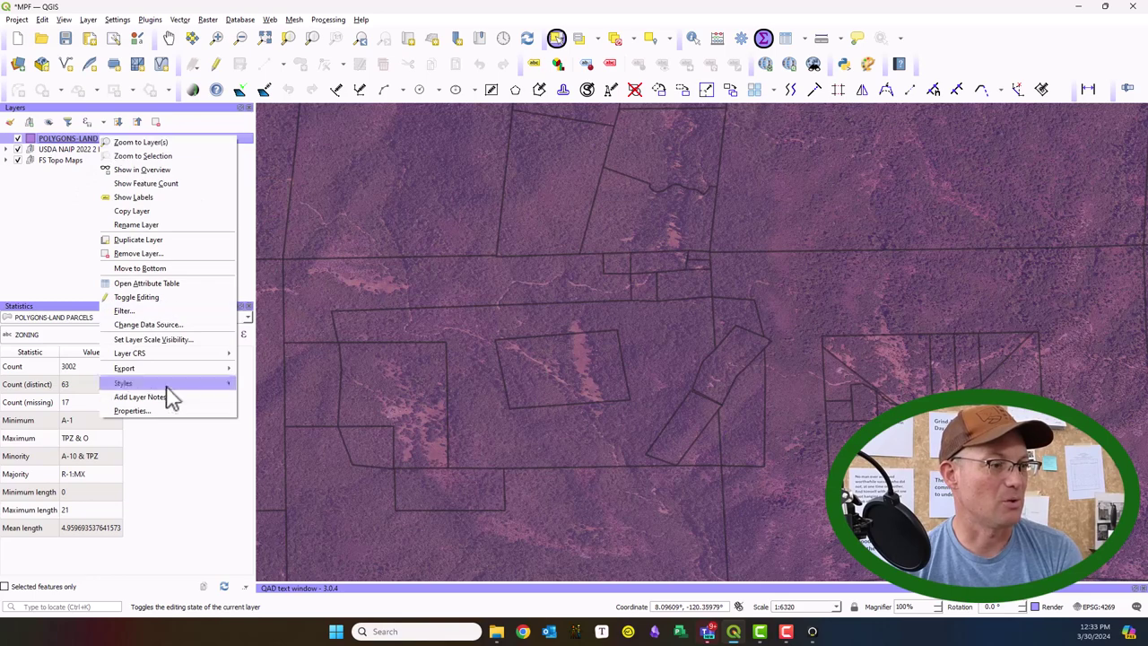
click(171, 411)
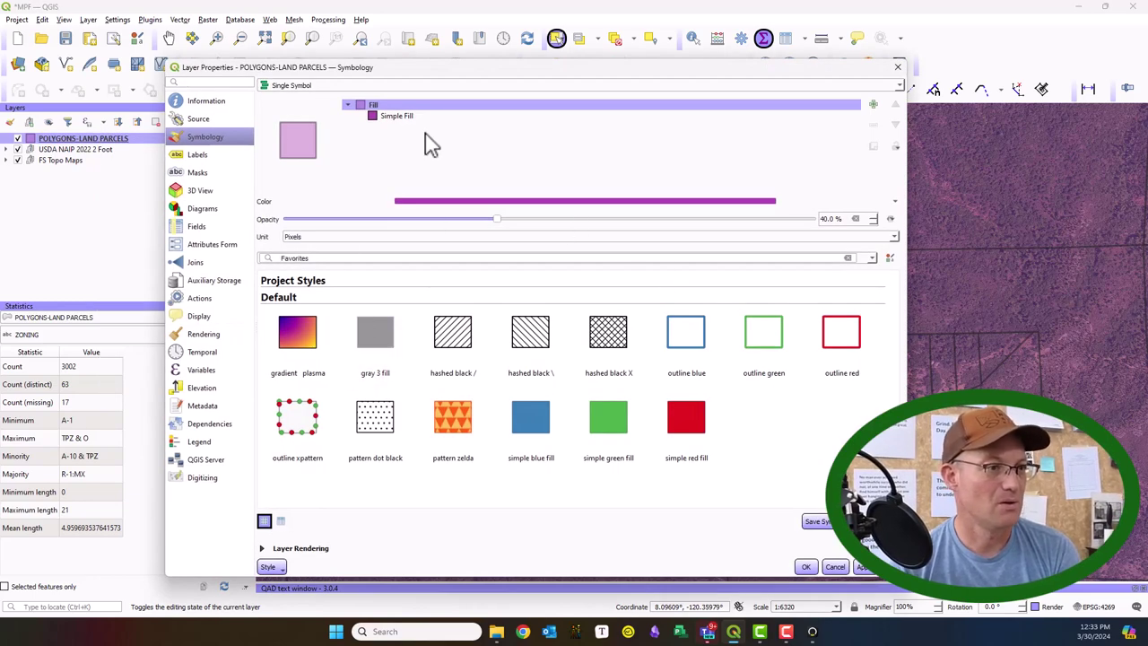
click(408, 119)
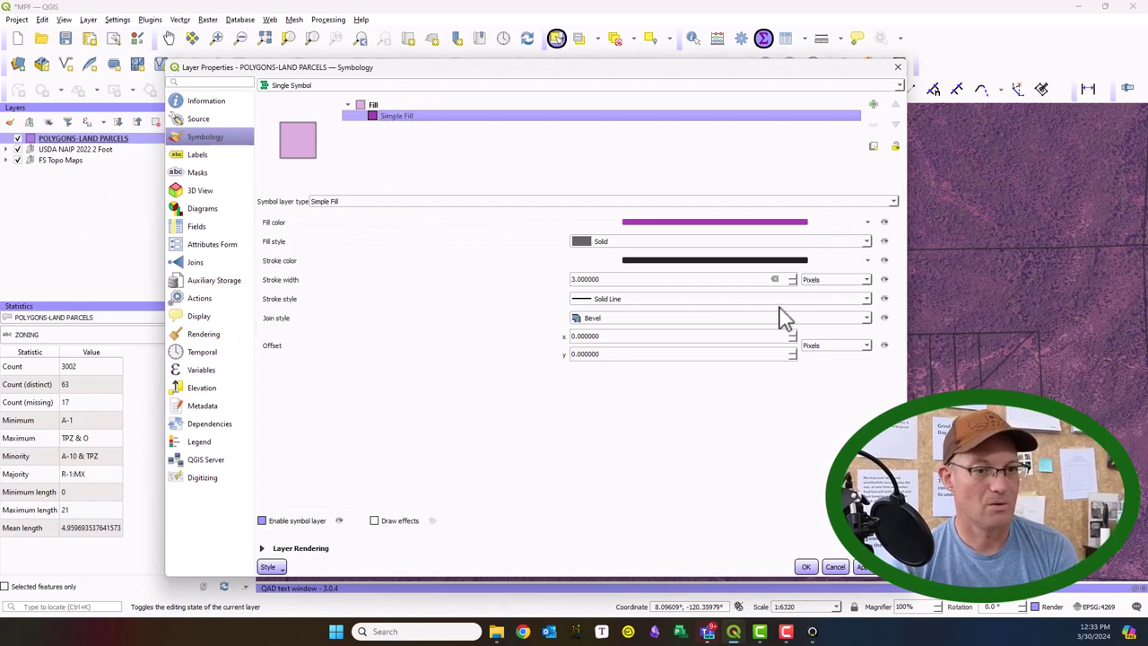
click(617, 319)
click(613, 332)
click(721, 243)
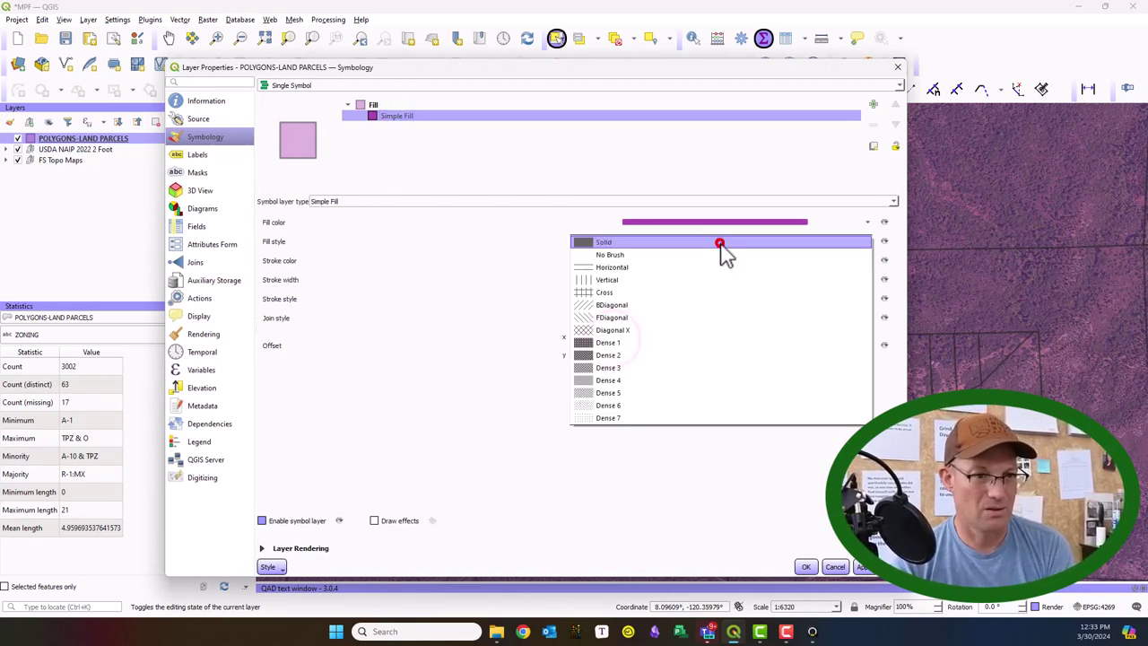
click(640, 240)
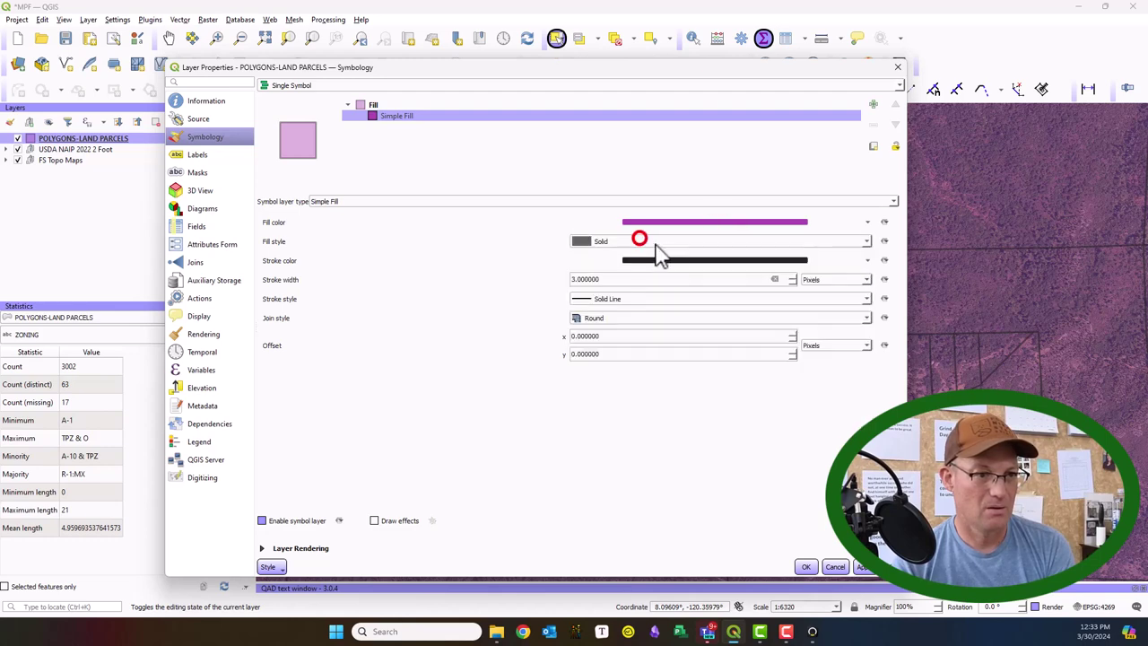
Step: Set the parcel outline colour to black (#000000) and apply it
click(756, 259)
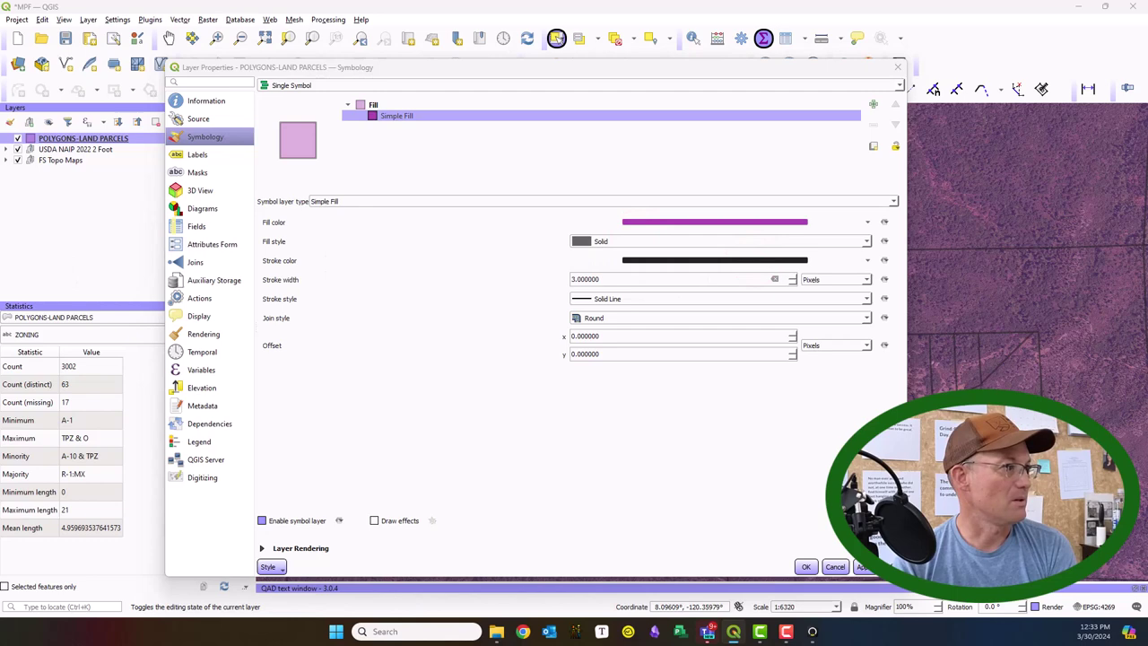
drag(1131, 283, 788, 249)
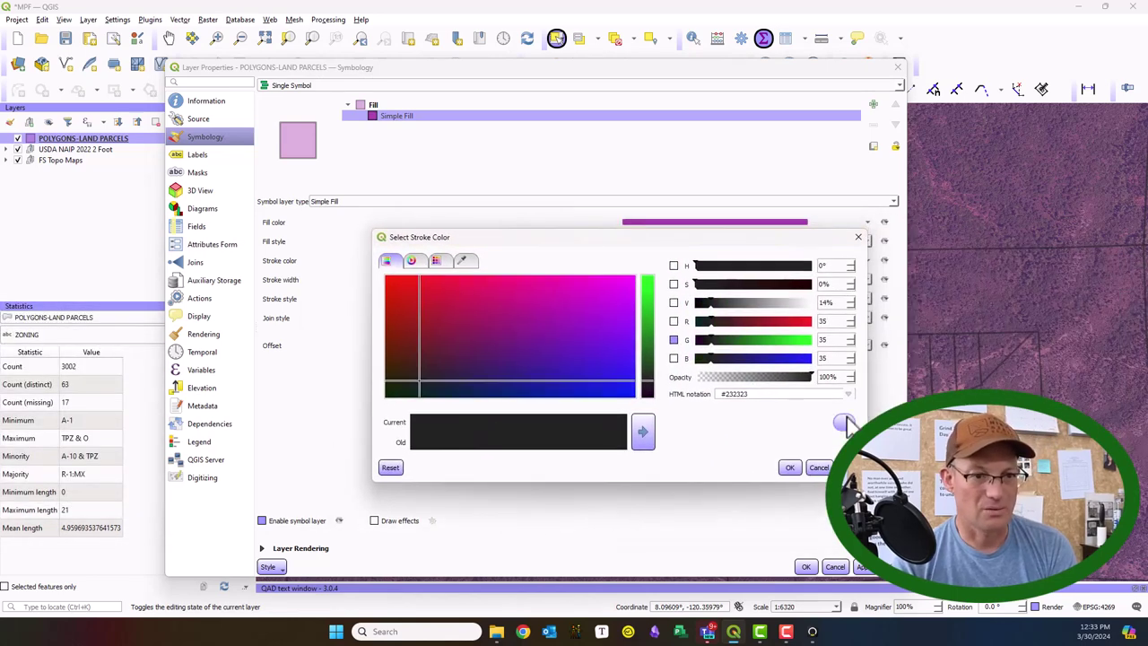
click(849, 322)
text(0)
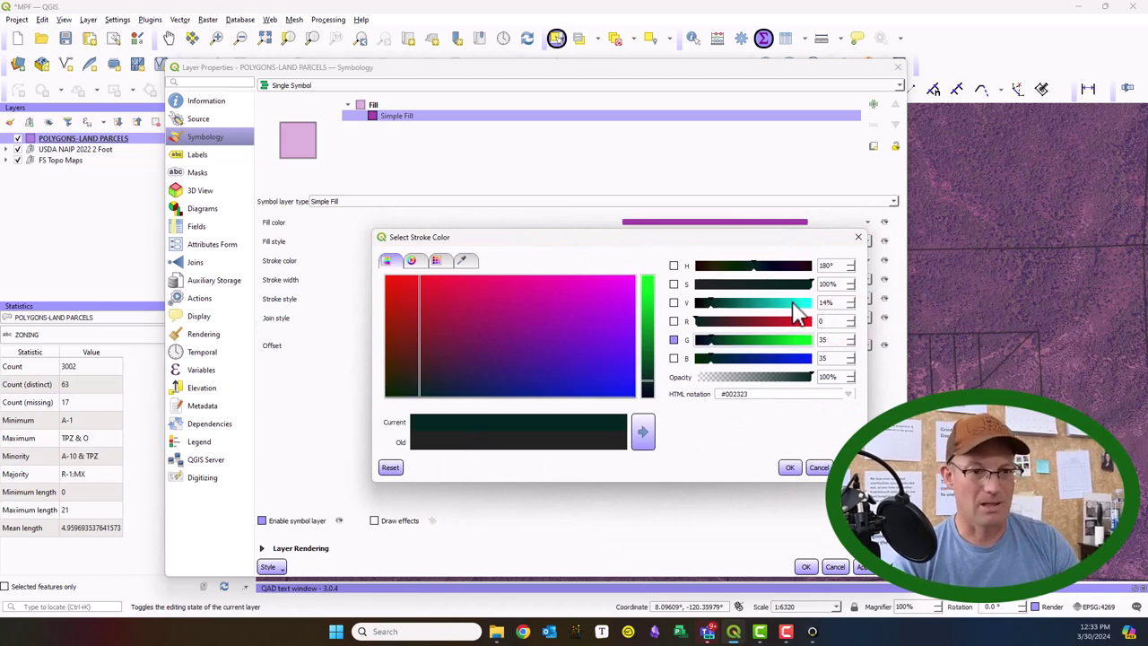
text(0)
key(Tab)
text(0)
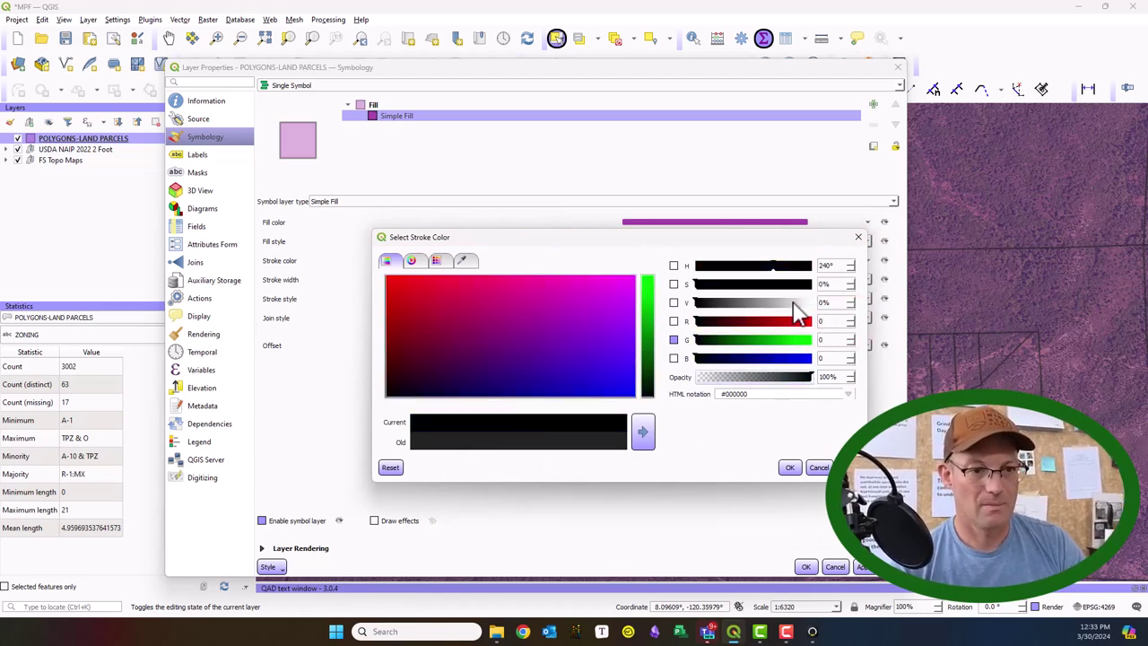
click(789, 467)
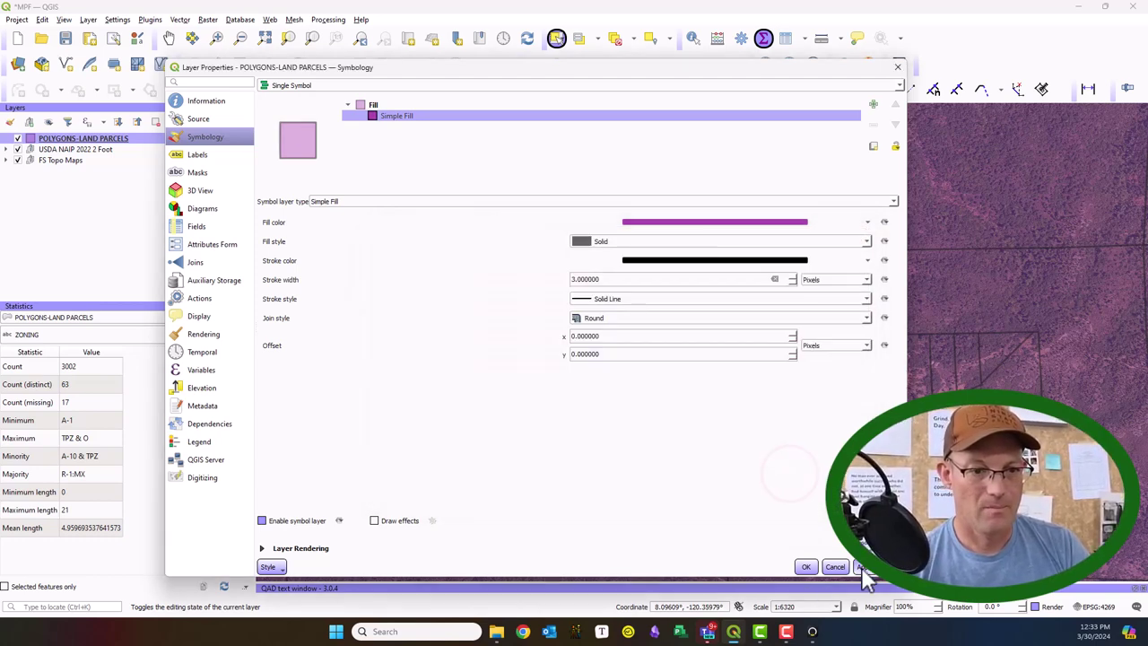
click(861, 567)
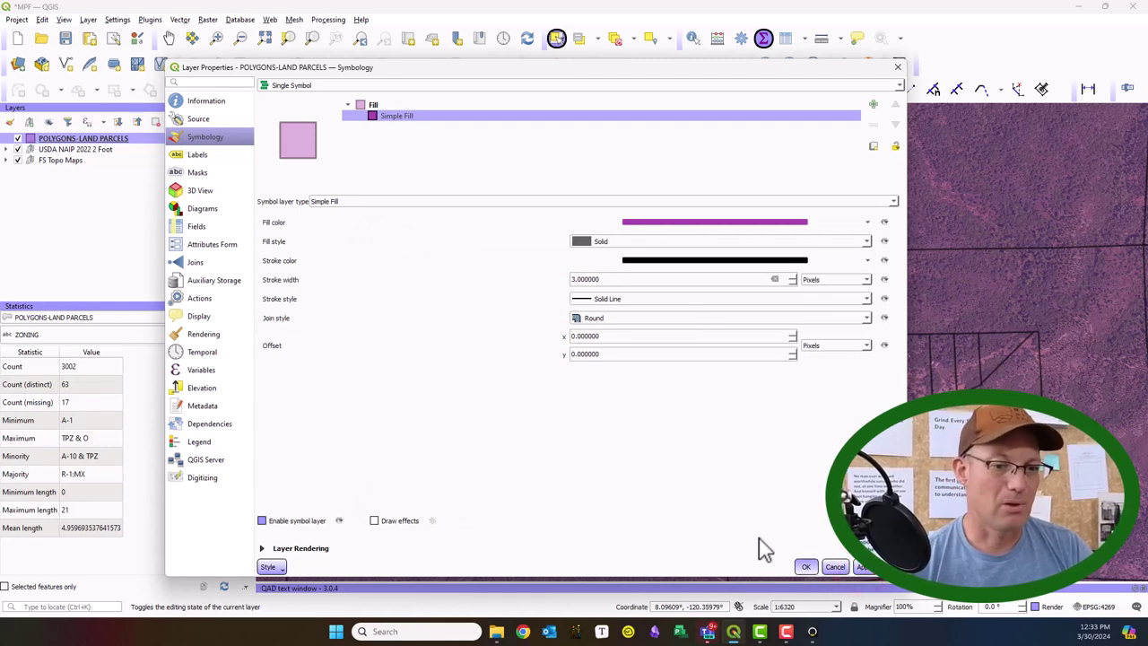
Step: Switch the parcel layer's labels to Single Labels using the APN field
click(197, 158)
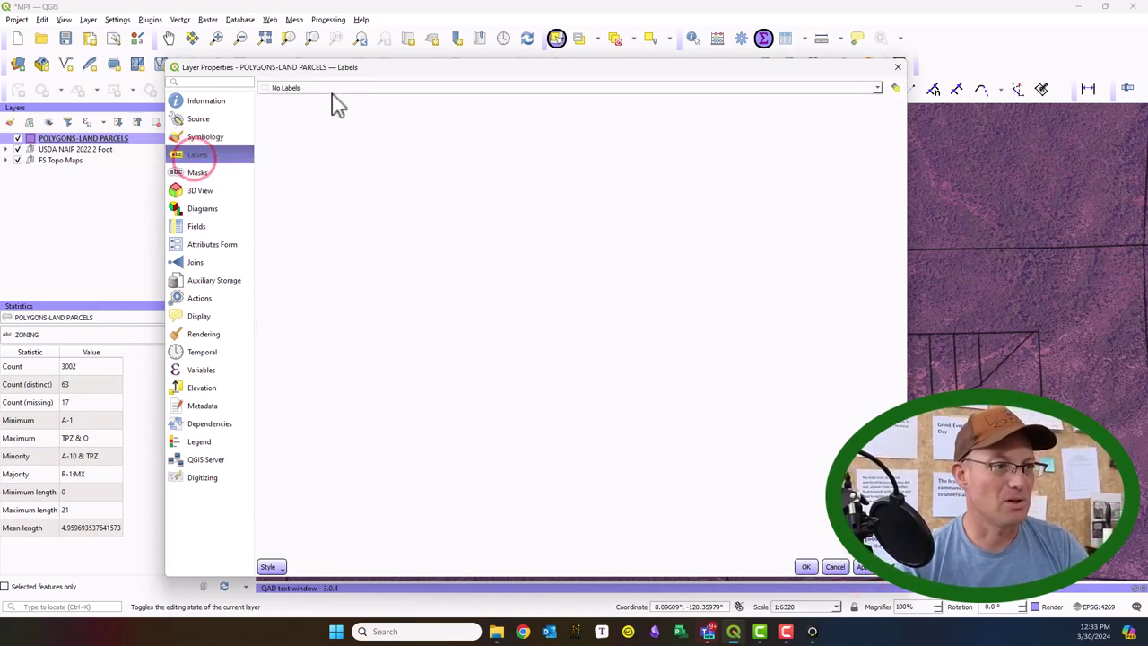
click(270, 90)
click(280, 100)
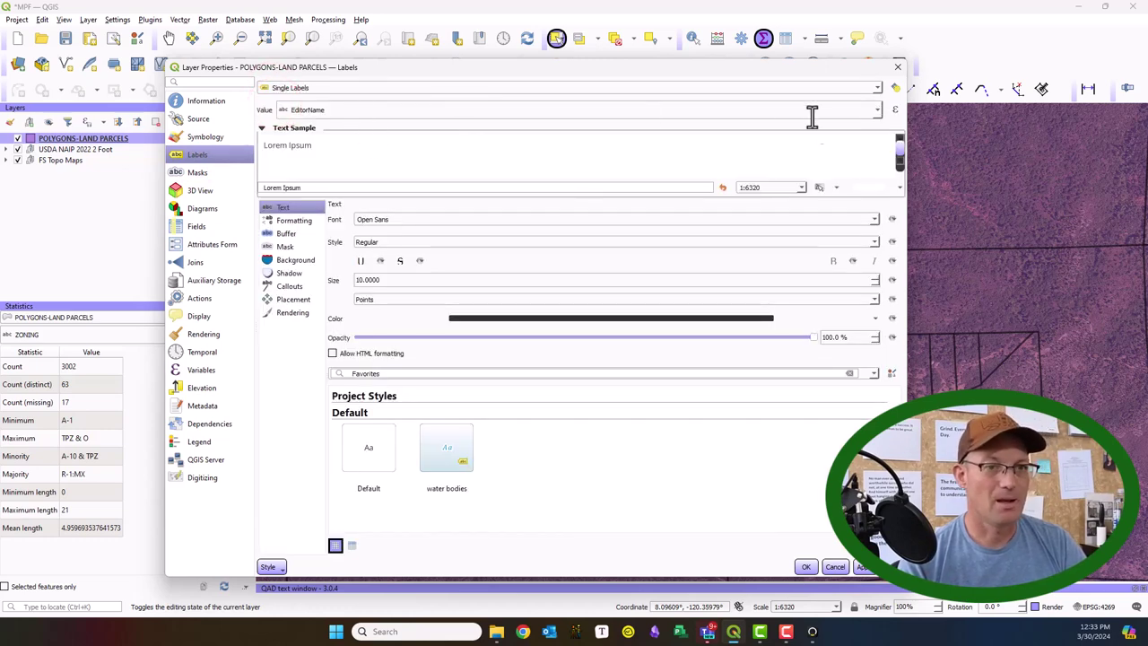
click(876, 109)
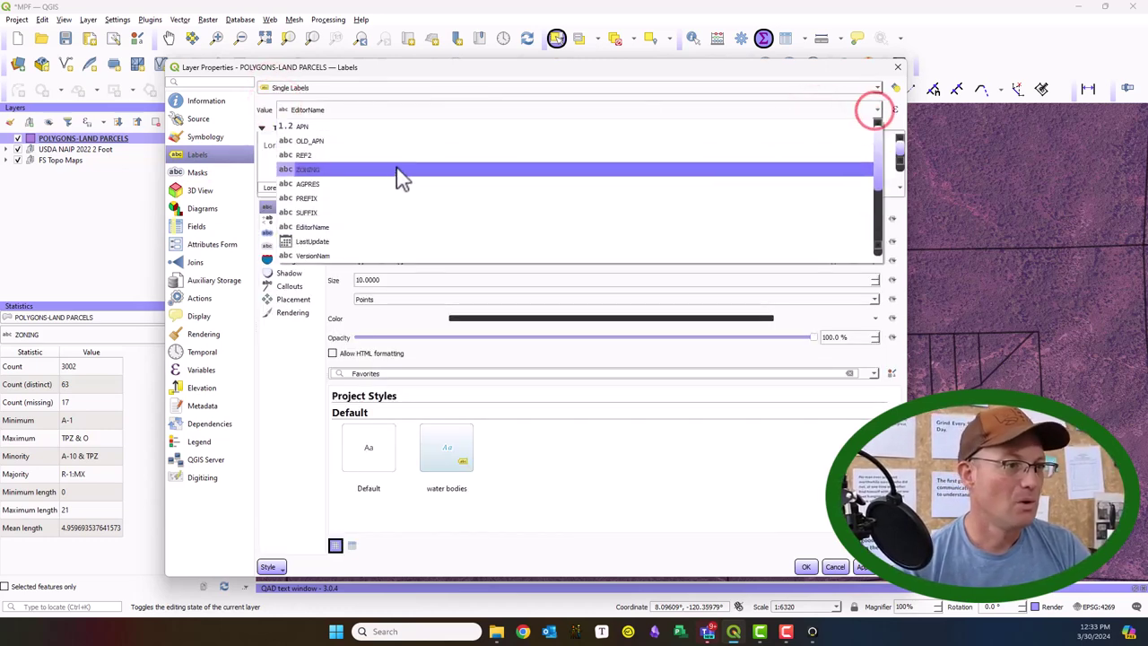
click(408, 125)
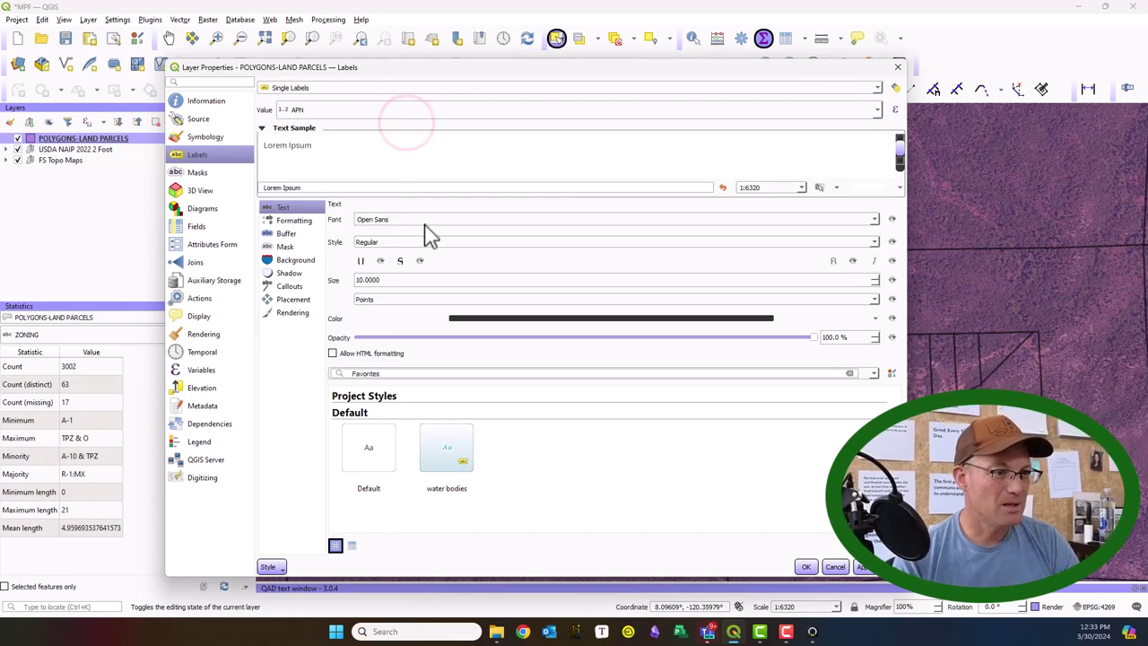
Step: Set the label font to Dosis in Bold style and select the size value
click(425, 218)
text(Dancing Script)
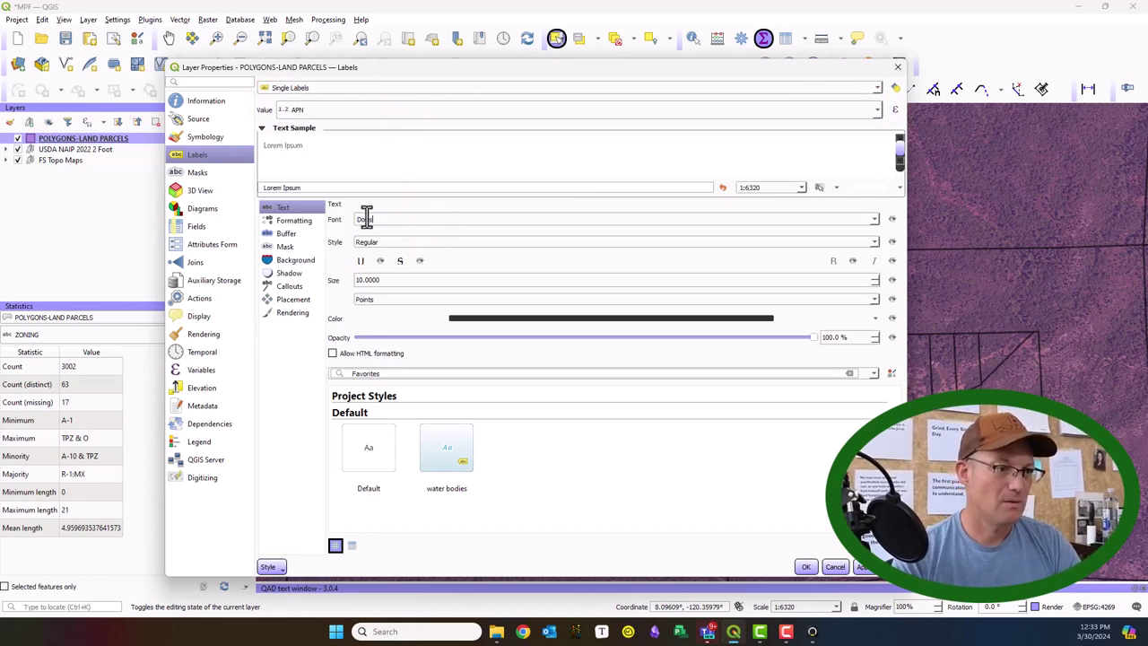
click(386, 240)
click(389, 255)
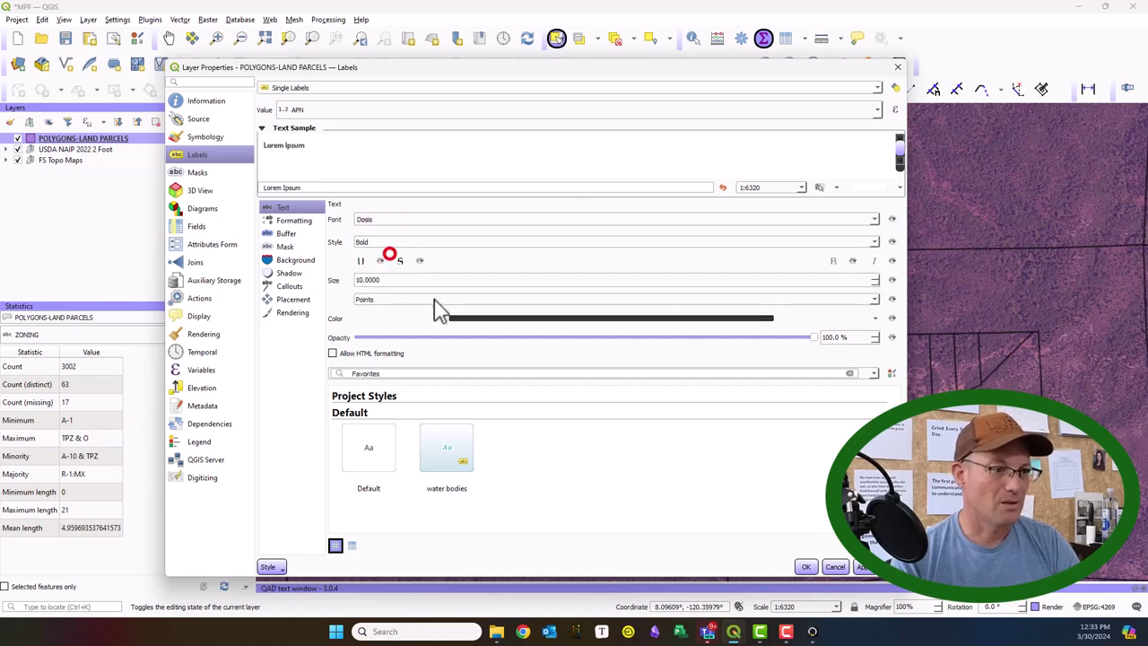
double_click(616, 280)
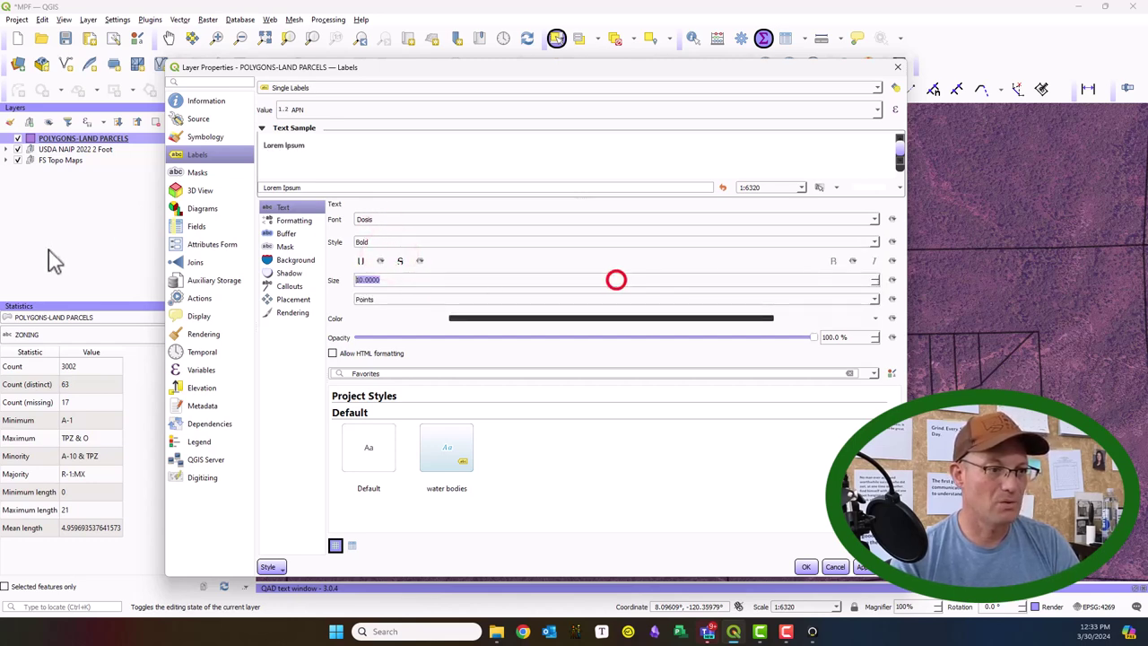
Step: Enter a label size of 16 and move to the text buffer settings
text(16)
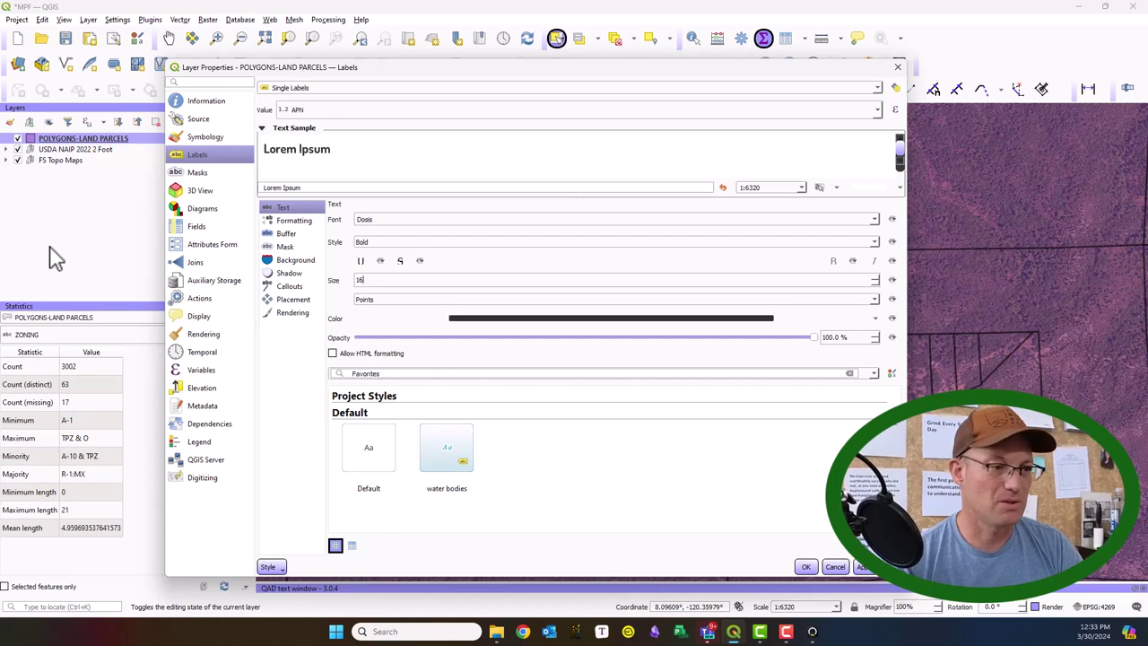
click(286, 234)
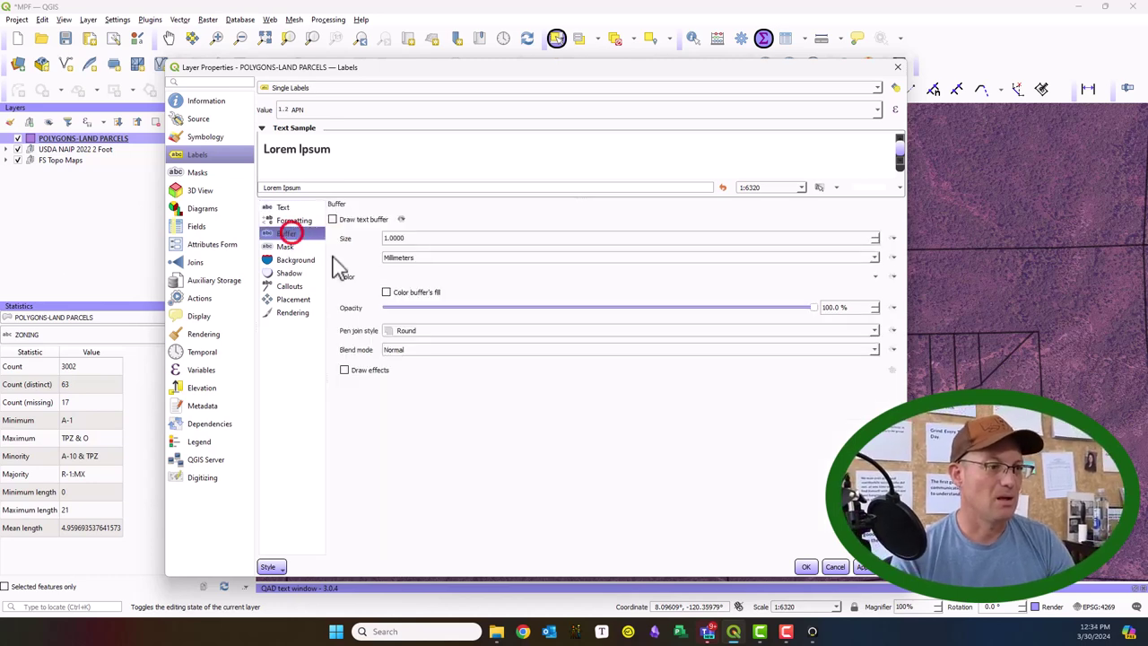
click(564, 264)
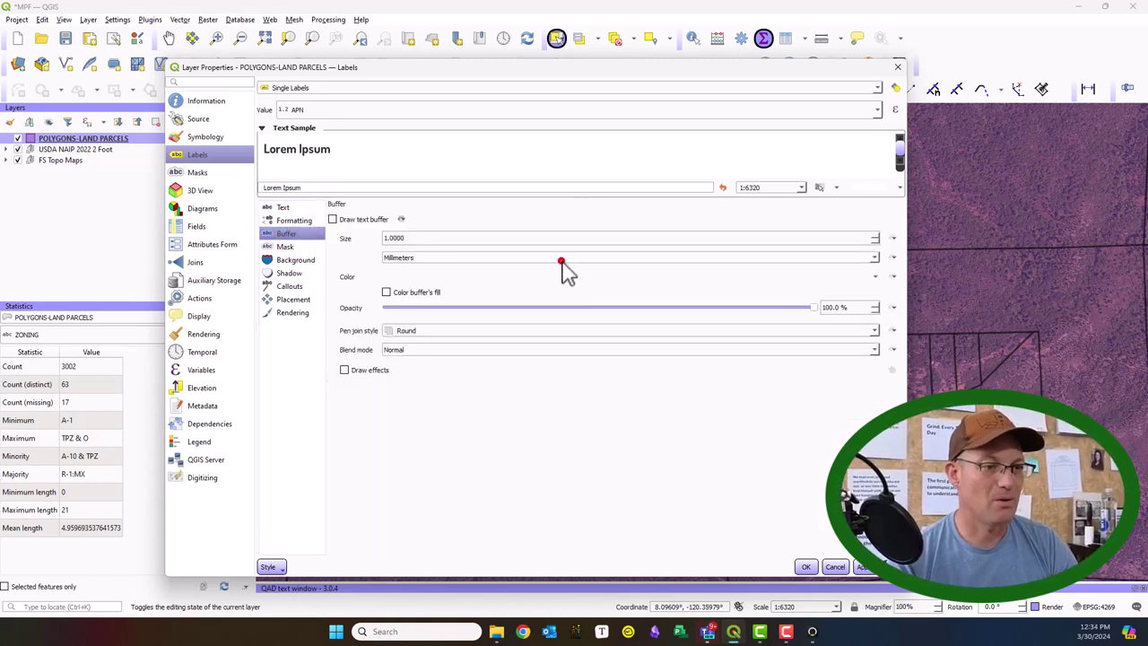
click(875, 261)
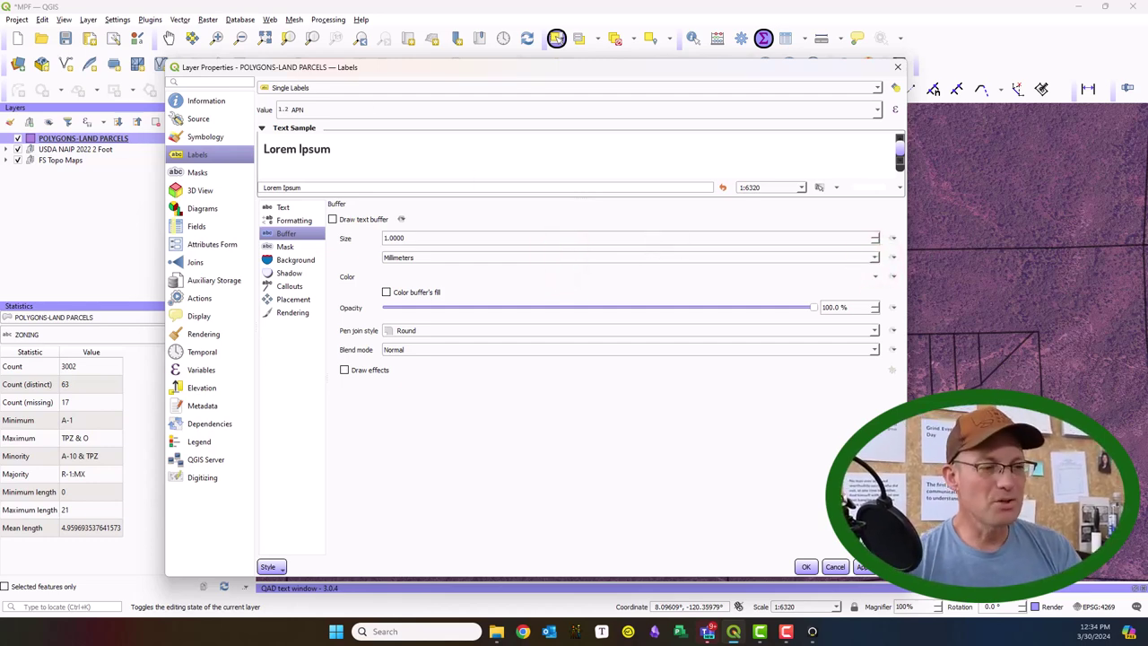
Step: Turn on Draw text buffer with its size in pixels and close Layer Properties
click(333, 219)
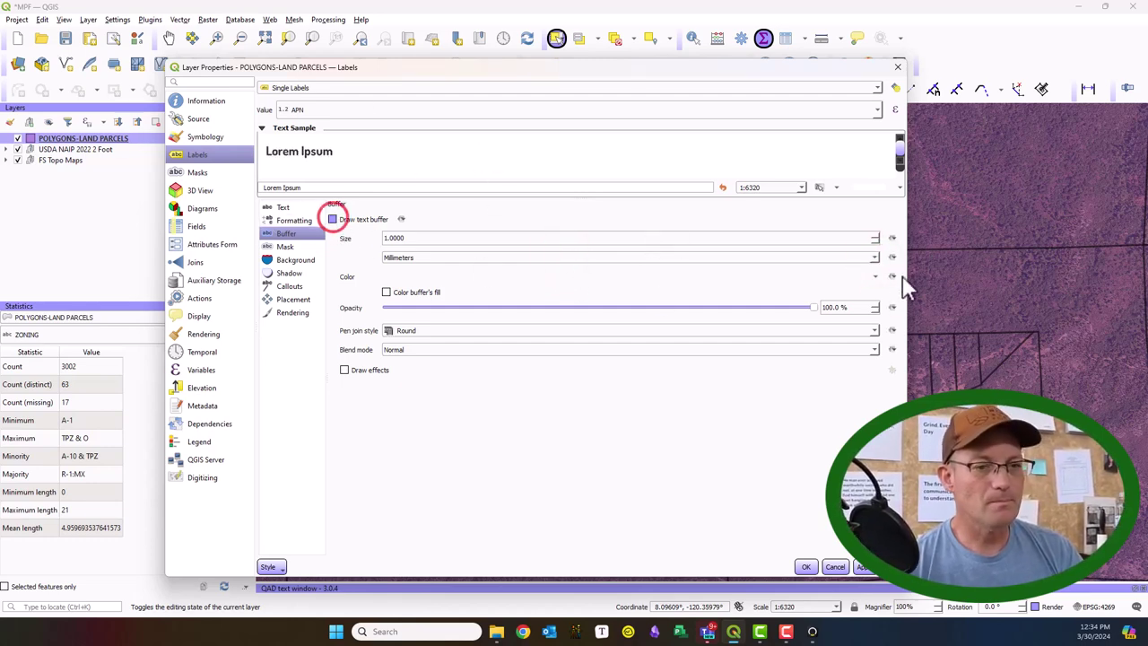
click(875, 258)
click(872, 253)
click(865, 257)
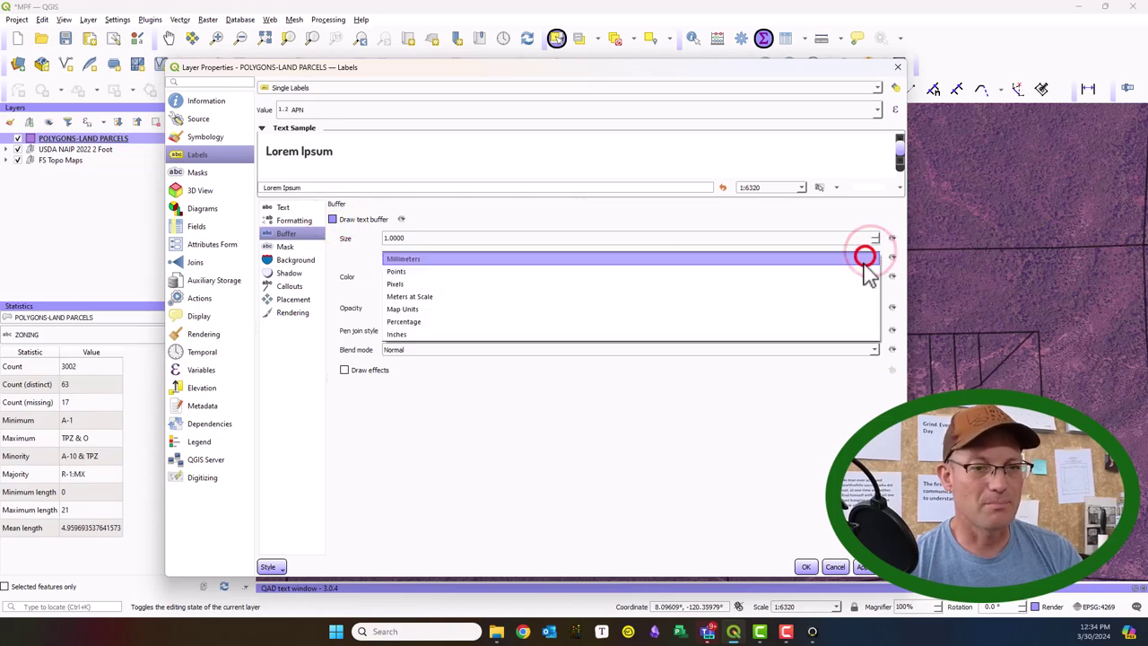
click(617, 283)
click(587, 240)
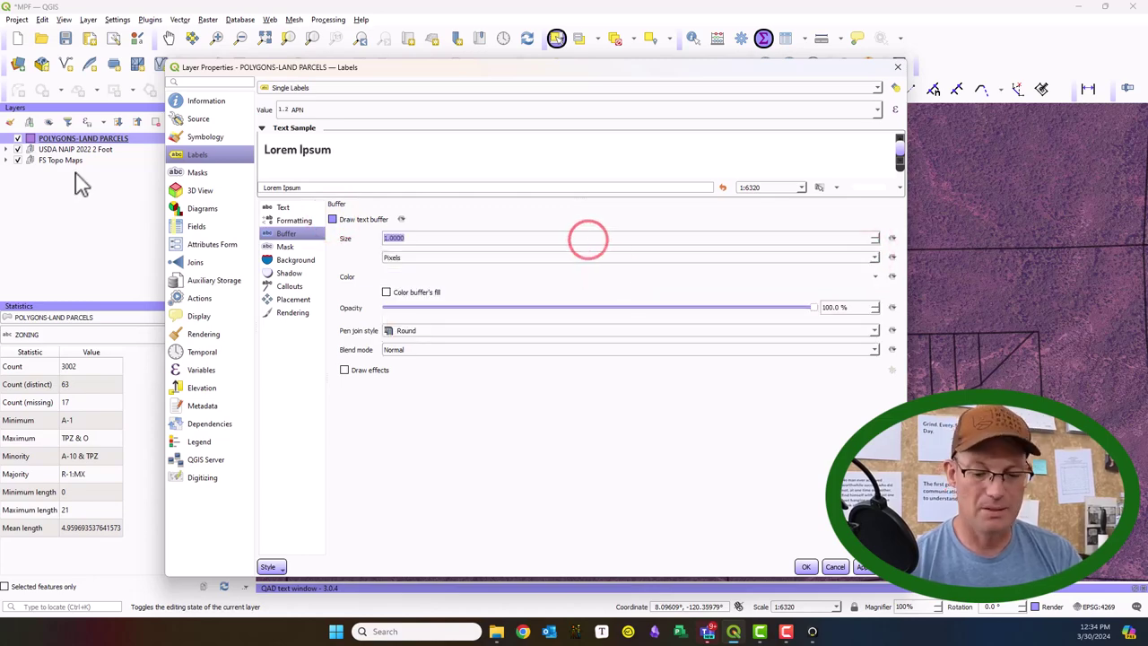
key(Return)
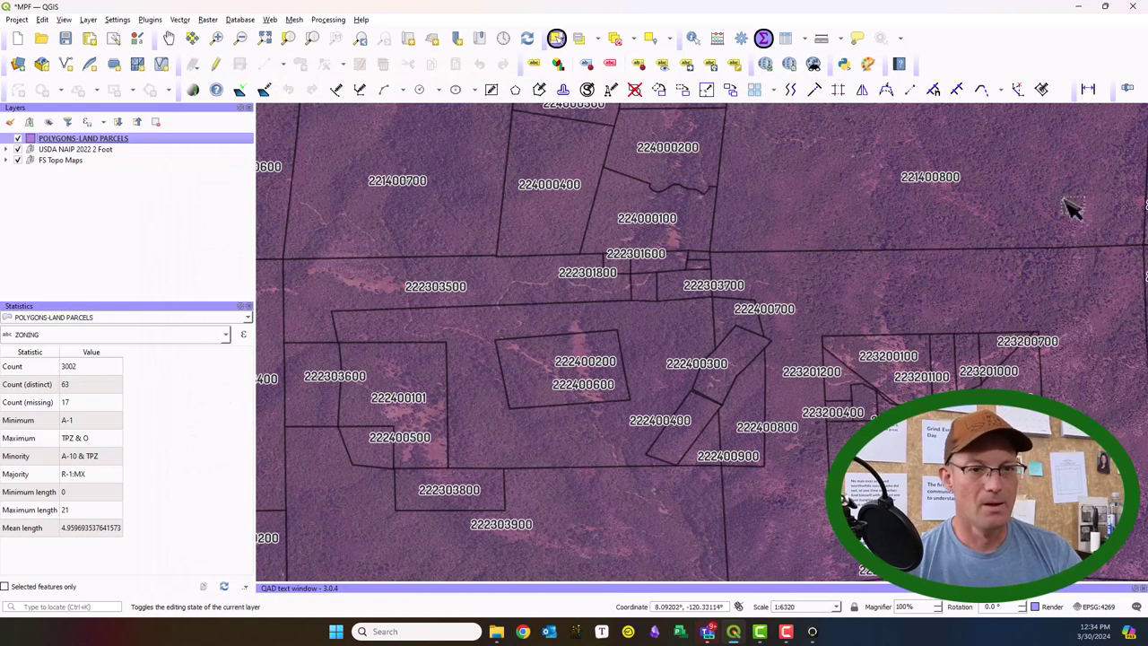
Step: Box-select a group of parcels, then select only parcel 222400200
scroll(778, 272, up, 1)
drag(412, 334, 708, 204)
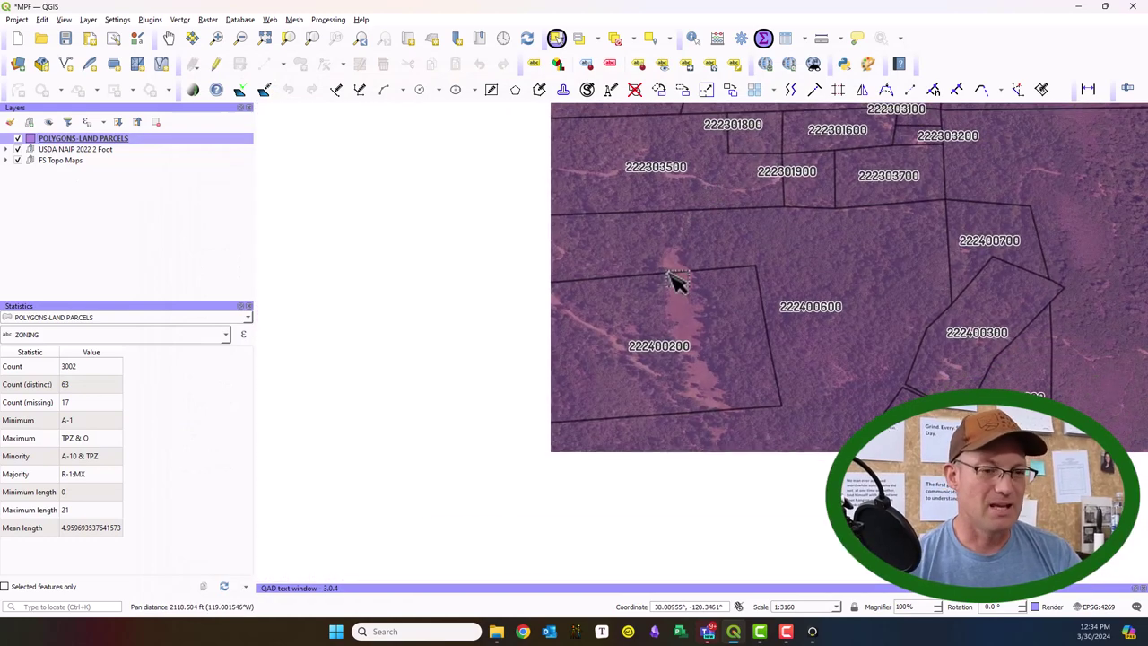
drag(492, 429, 1015, 211)
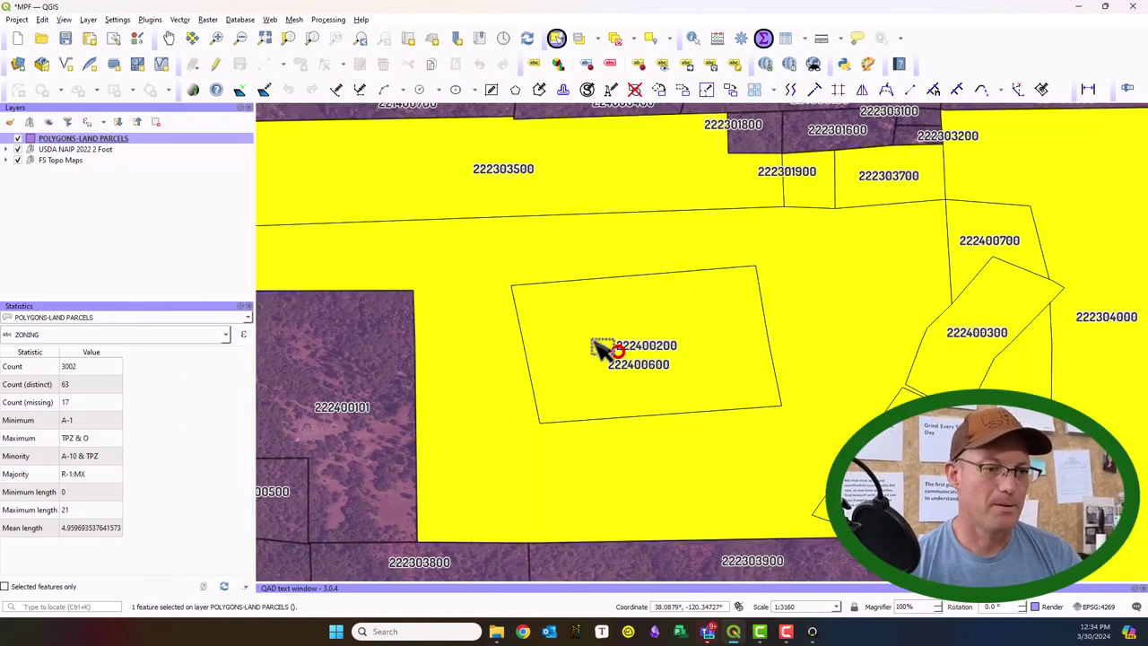
click(607, 345)
Step: Pan and zoom across the imagery to inspect the buffered APN labels
scroll(476, 313, down, 1)
drag(379, 359, 851, 244)
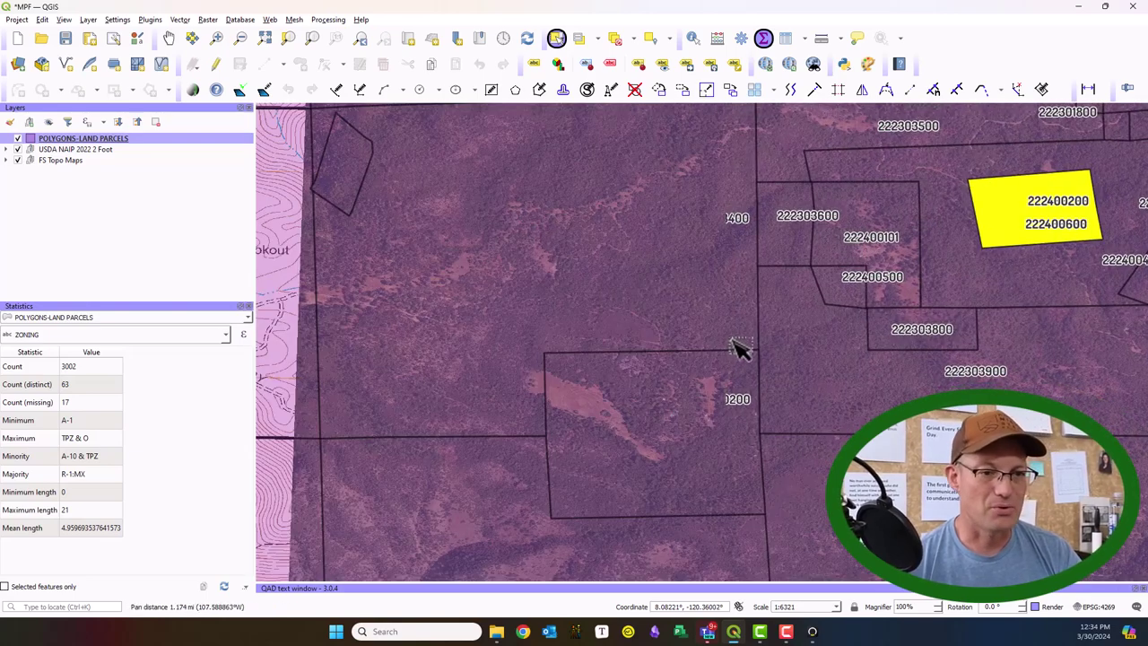
drag(936, 408, 408, 279)
drag(864, 279, 756, 428)
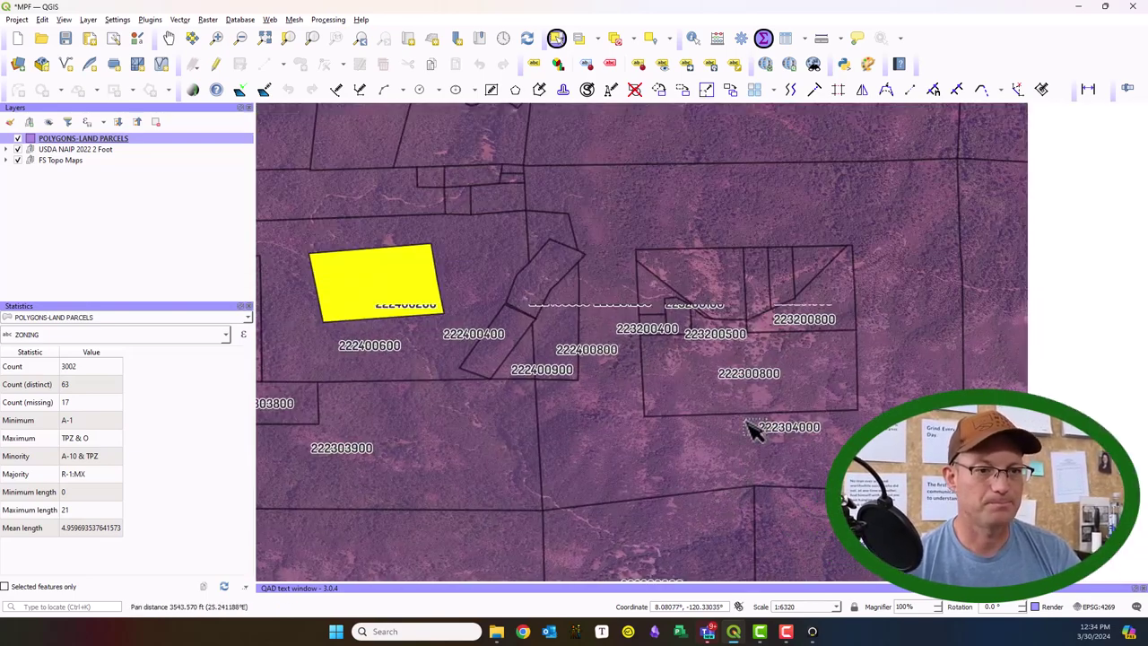
scroll(566, 282, up, 1)
scroll(566, 283, down, 1)
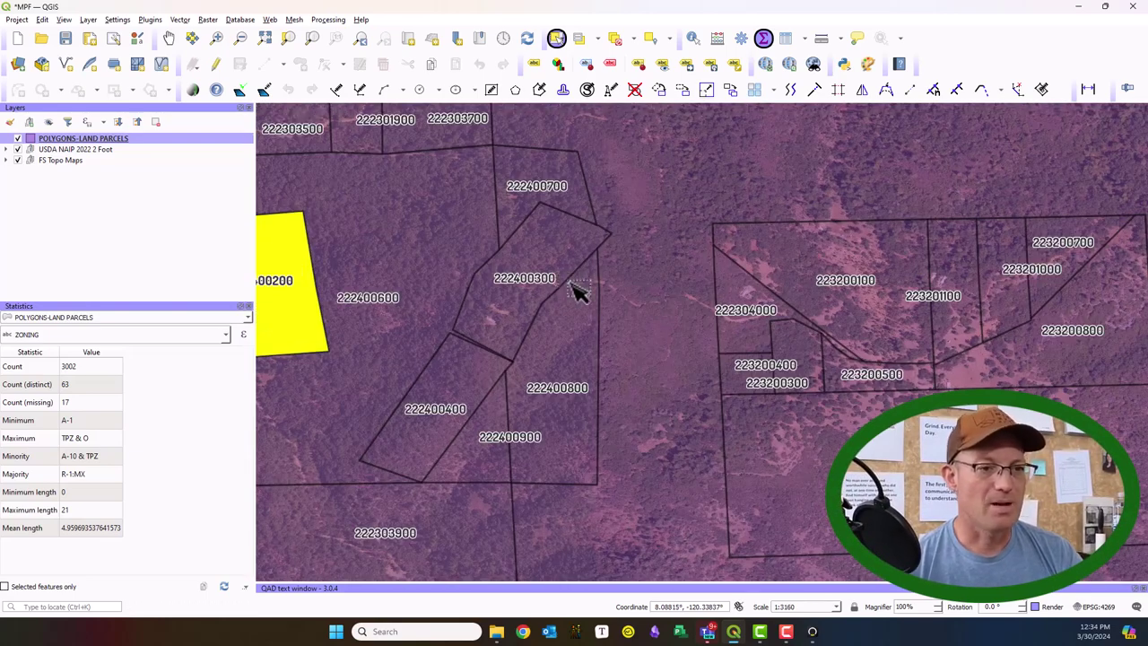
drag(577, 289, 841, 379)
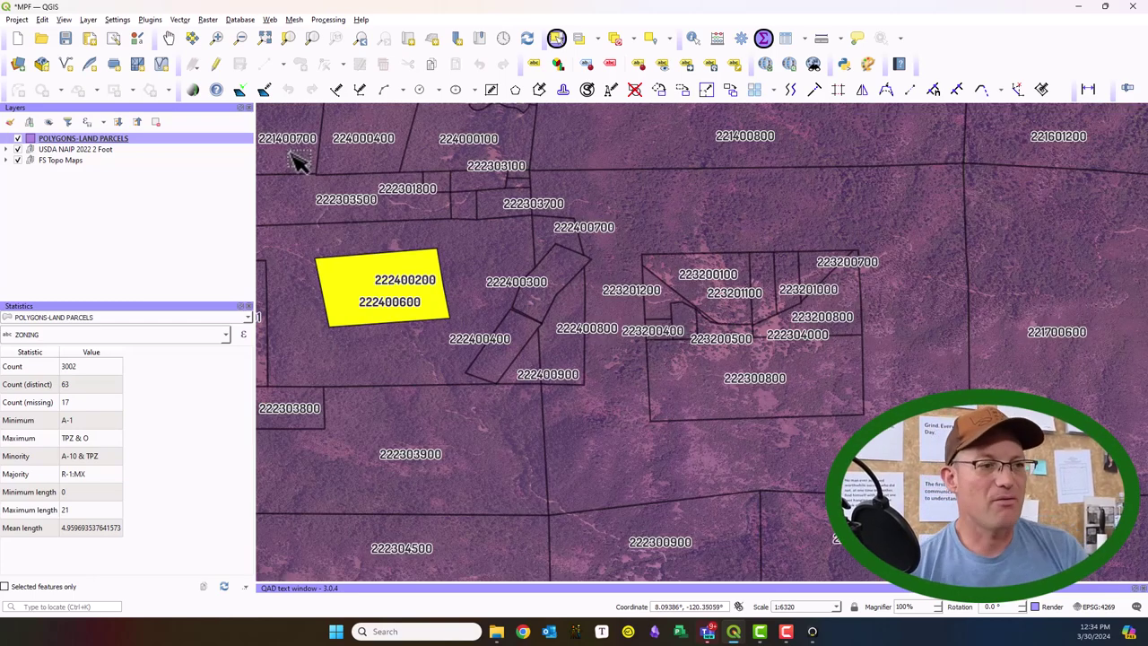
Step: Deselect the parcels layer and save the project as MPF.qgz
click(148, 234)
click(66, 40)
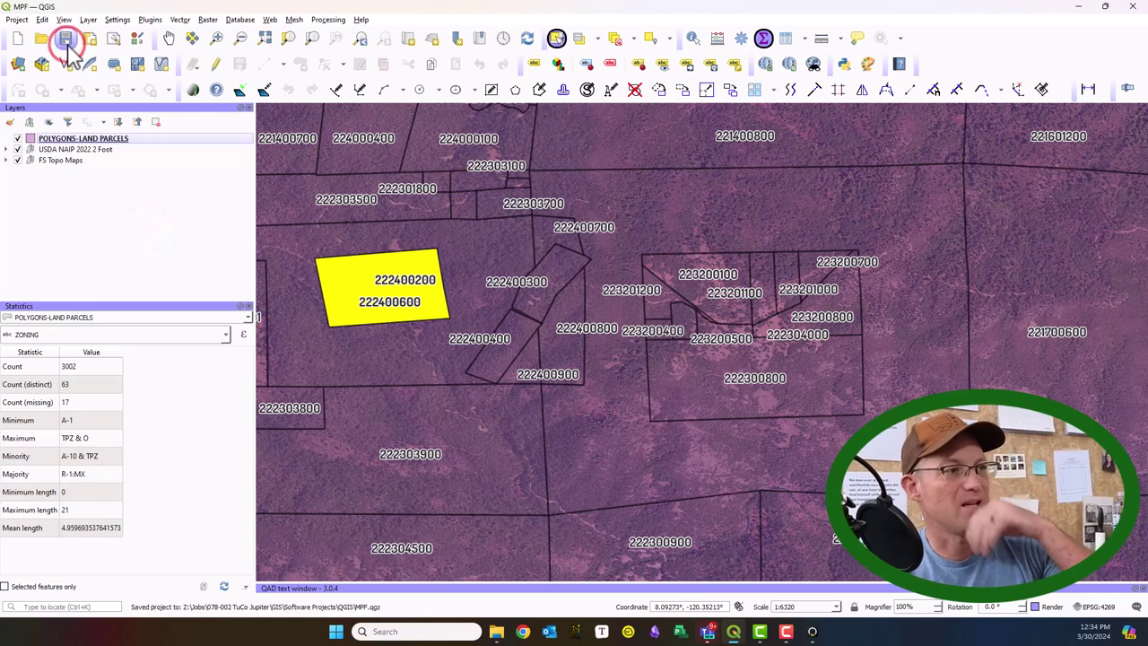